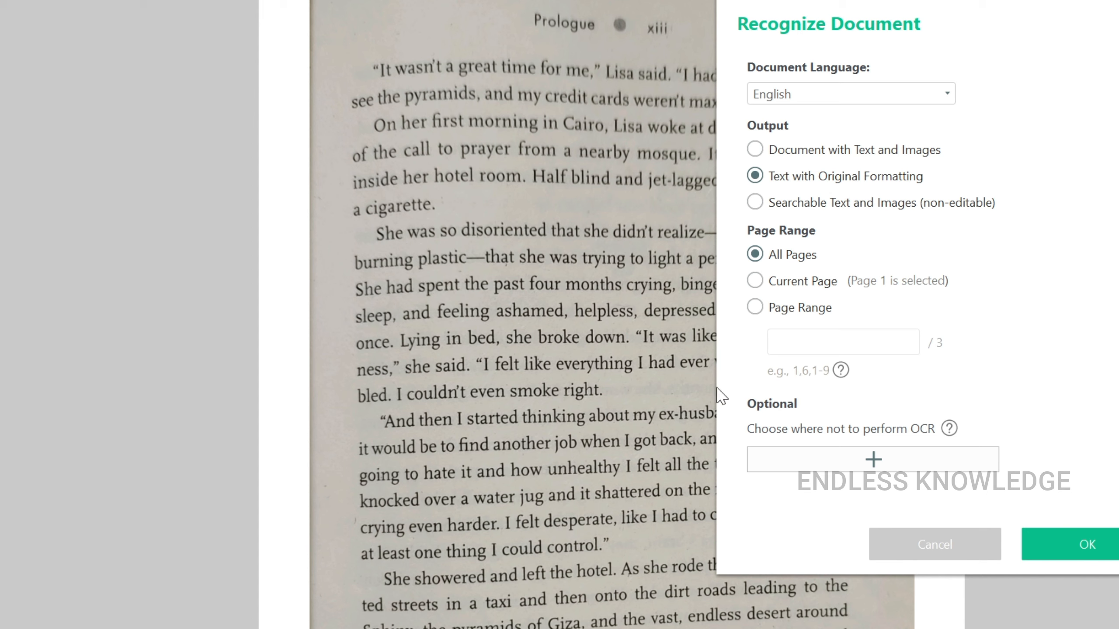
Mark a rectangular area on page 1 to exclude from OCR, move it over the middle paragraphs and enlarge it
left_click(874, 461)
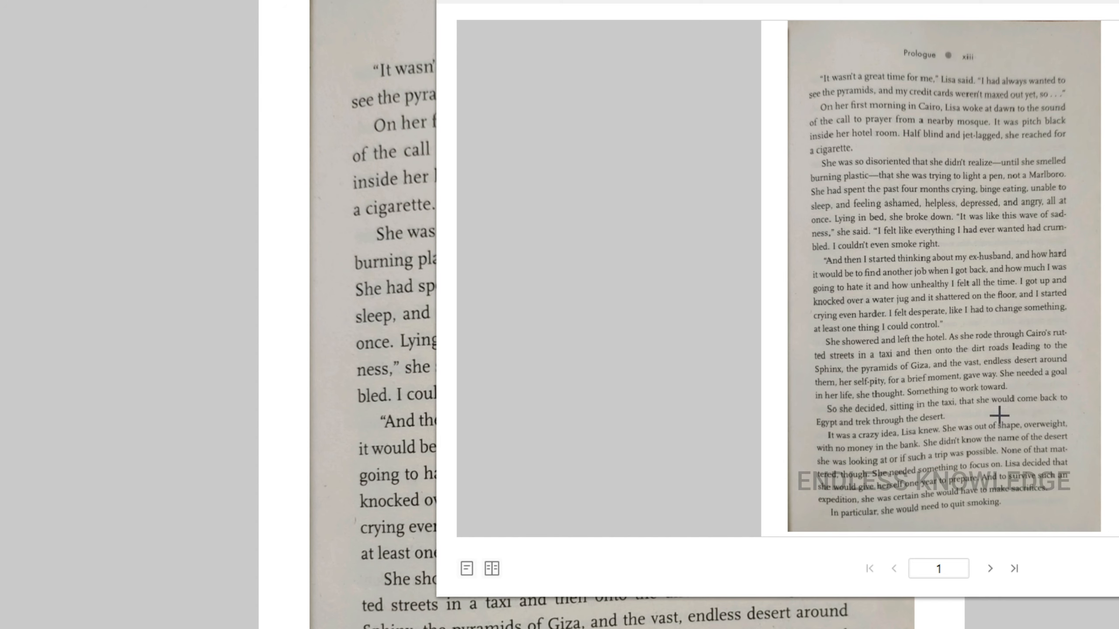
left_click_drag(995, 415, 1098, 514)
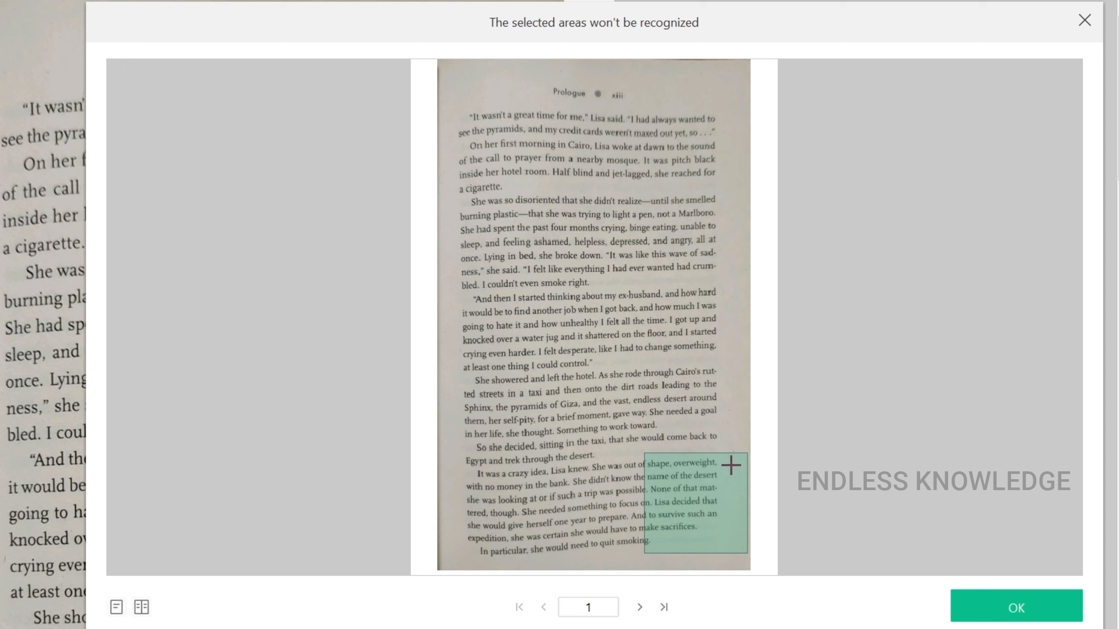
left_click(684, 490)
left_click_drag(701, 506, 564, 291)
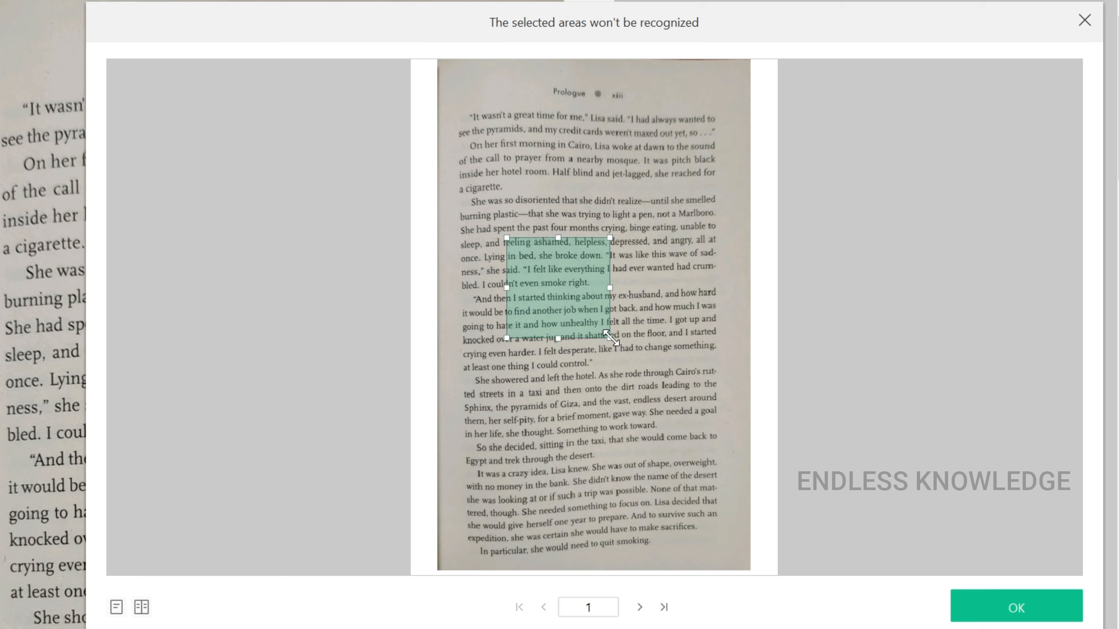
left_click_drag(609, 337, 701, 418)
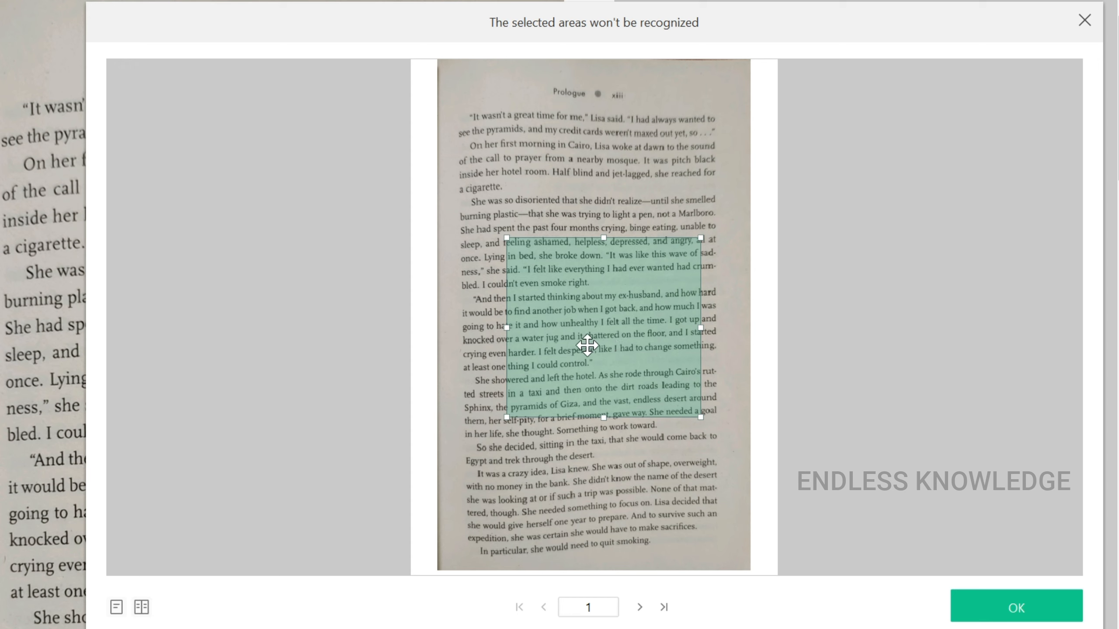
Delete the exclusion area from page 1 and return to the document recognition settings
right_click(574, 306)
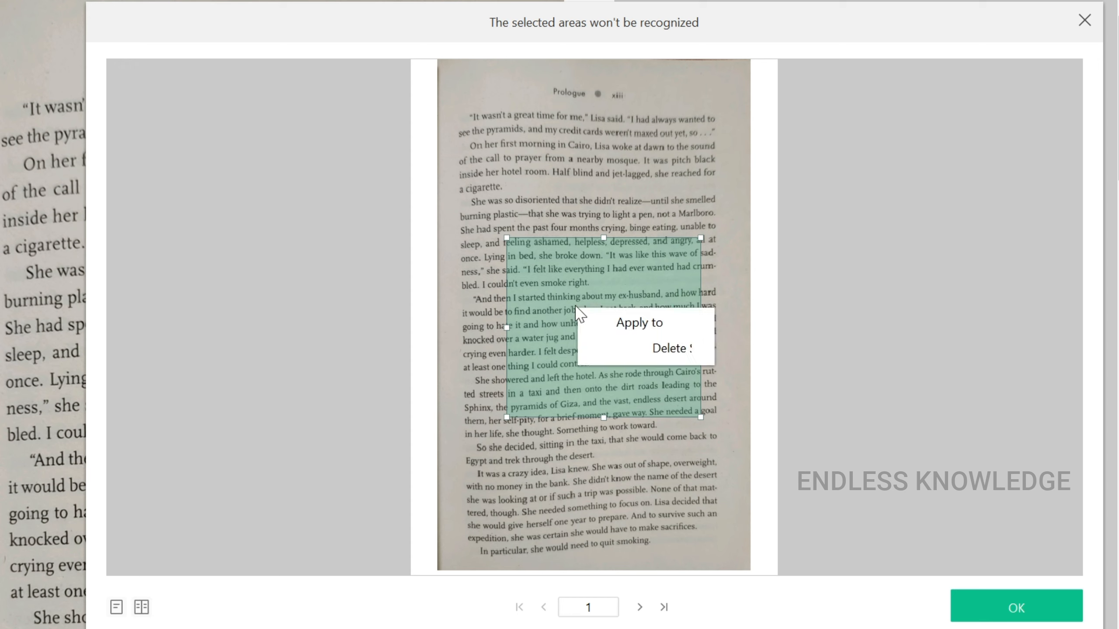
left_click(629, 351)
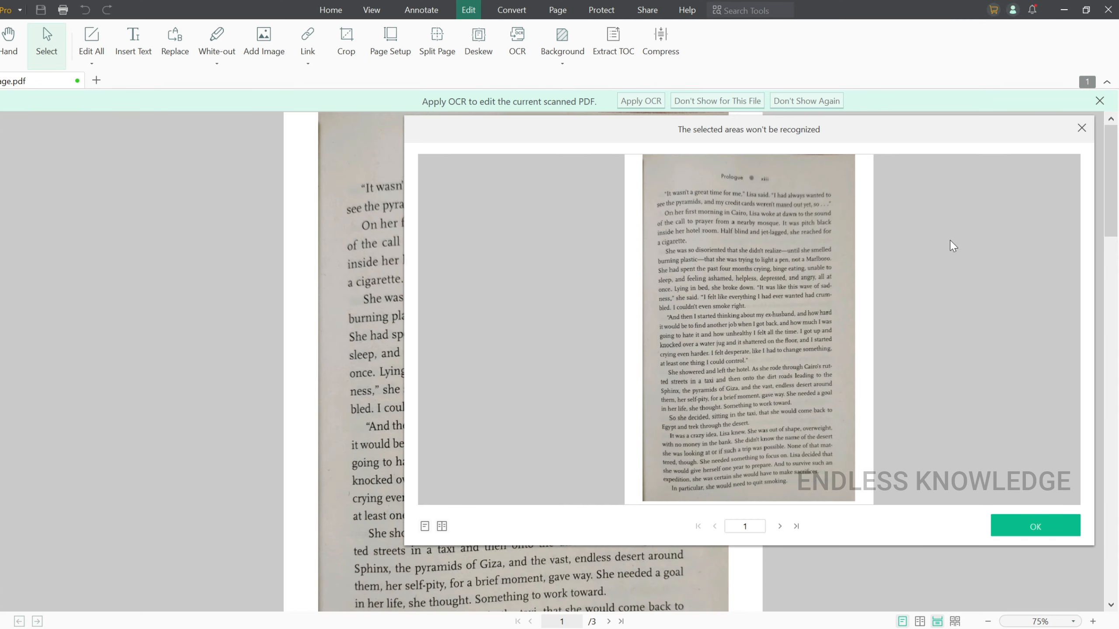
left_click(1081, 128)
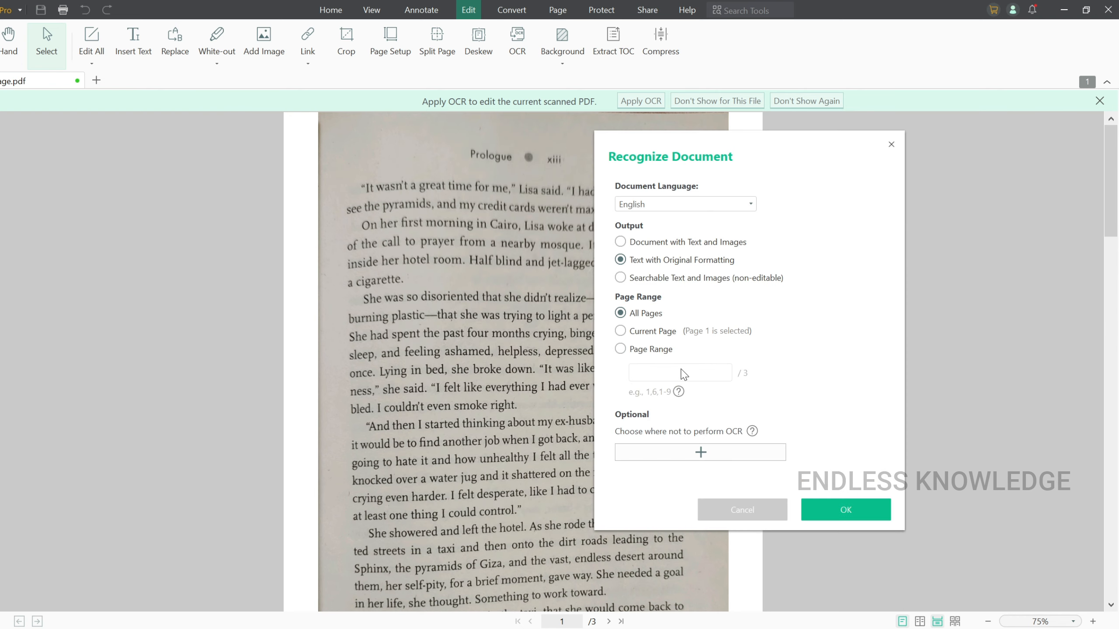
Run English OCR on all pages with Text with Original Formatting output, and select the main text block on page 1 of the result
left_click_drag(758, 149, 540, 148)
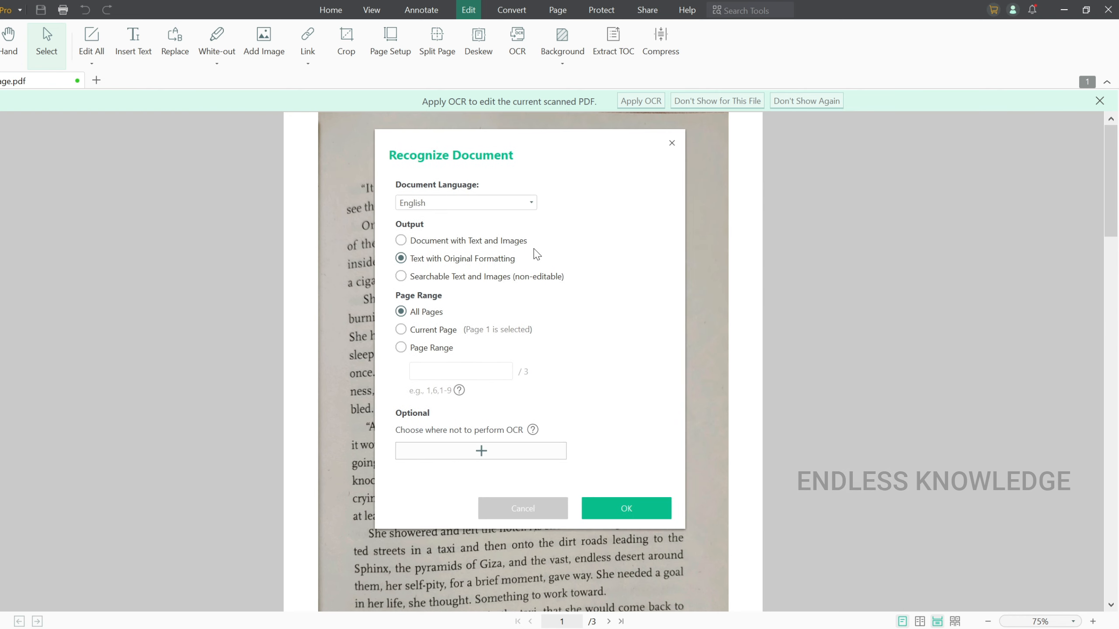
left_click(627, 511)
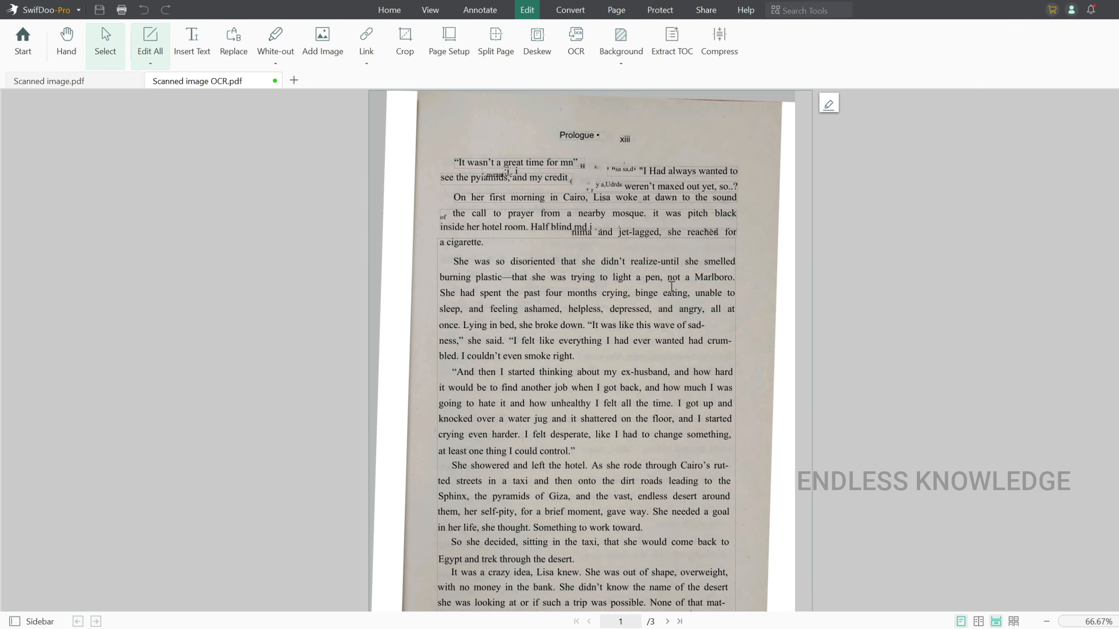
left_click(684, 335)
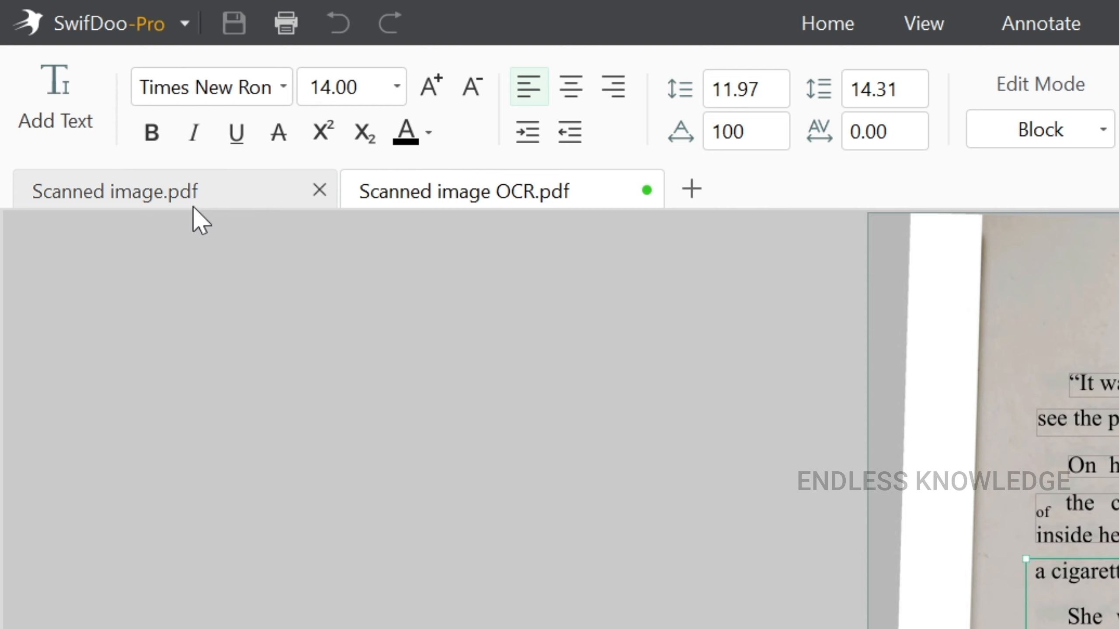
Compare page 1 of Scanned image.pdf with Scanned image OCR.pdf and examine the recognized text blocks up close
left_click(192, 205)
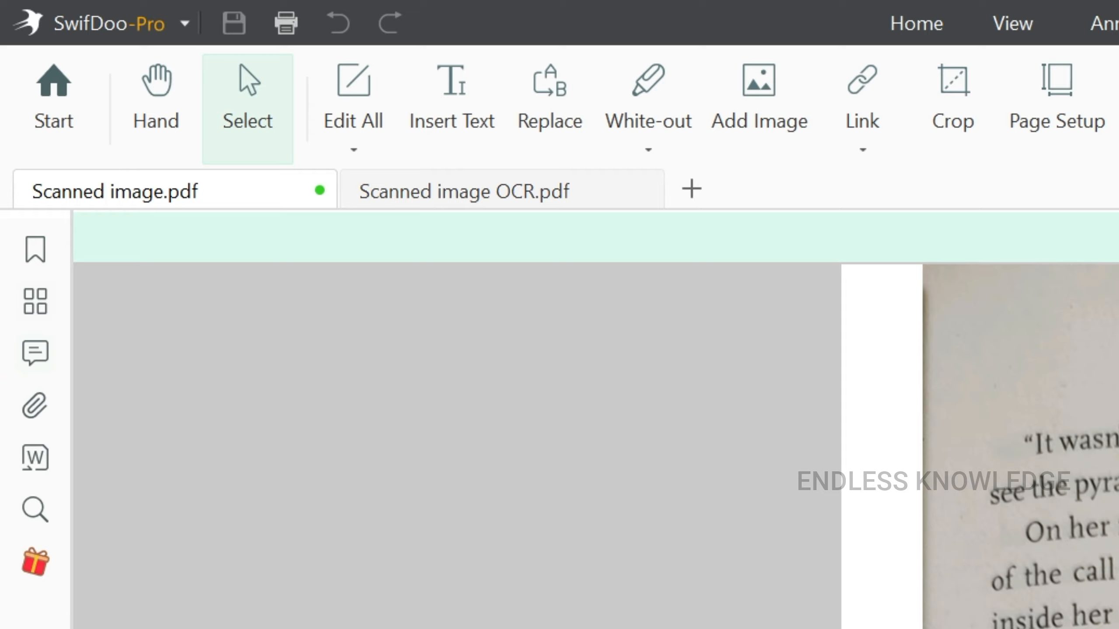
left_click(539, 196)
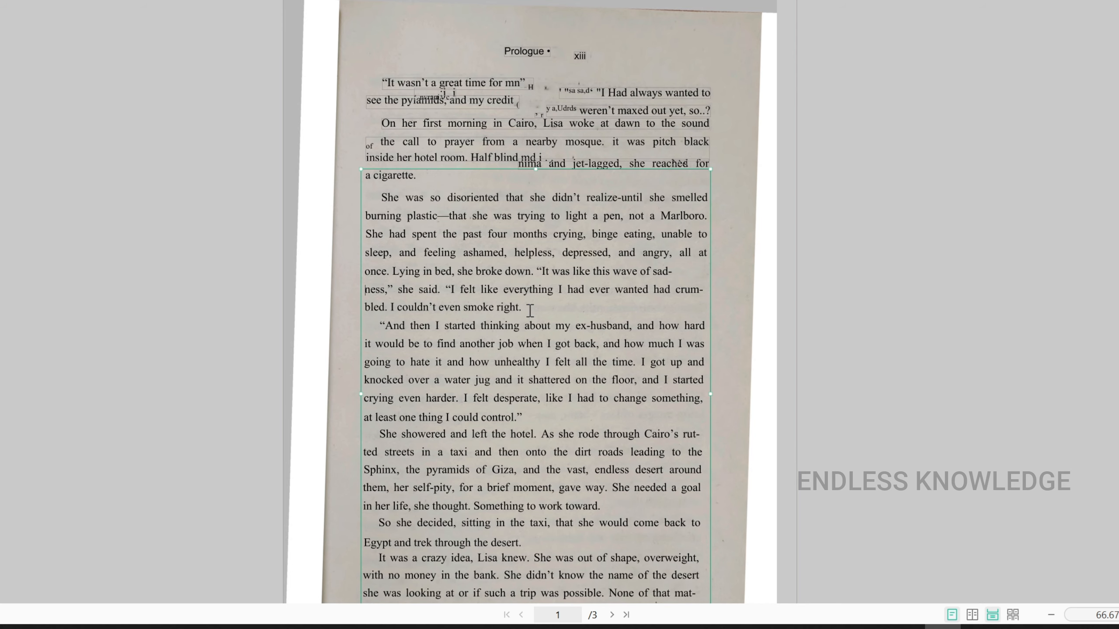
left_click_drag(519, 308, 370, 206)
left_click(554, 308)
scroll(554, 308, "up", 3)
scroll(554, 308, "up", 5)
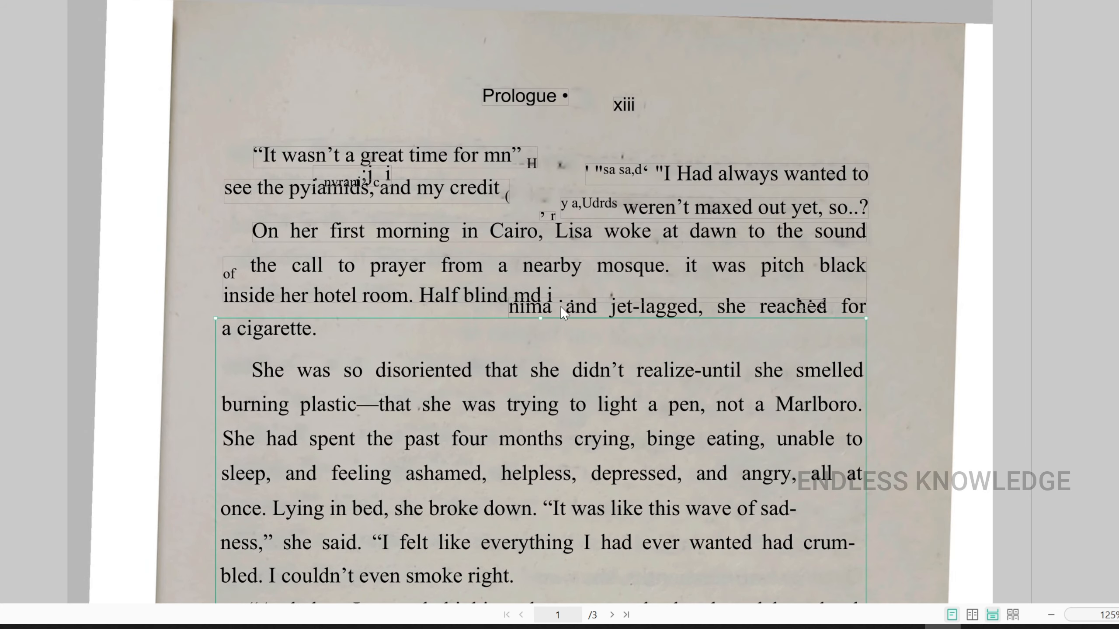
left_click(559, 290)
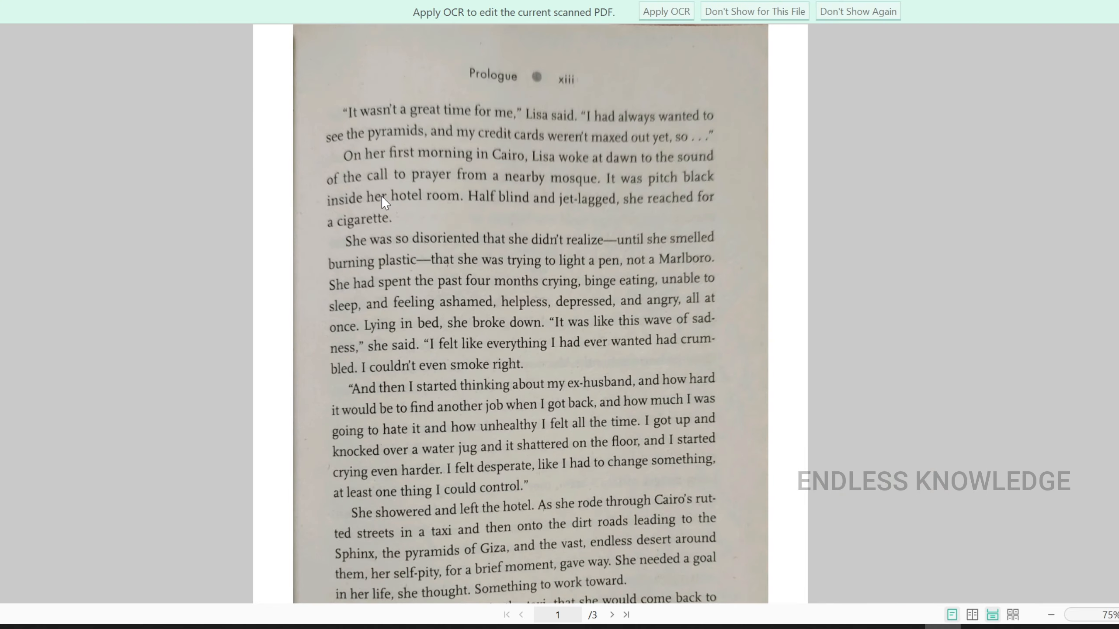
Read through all three pages of the original Scanned image.pdf
scroll(414, 198, "up", 2)
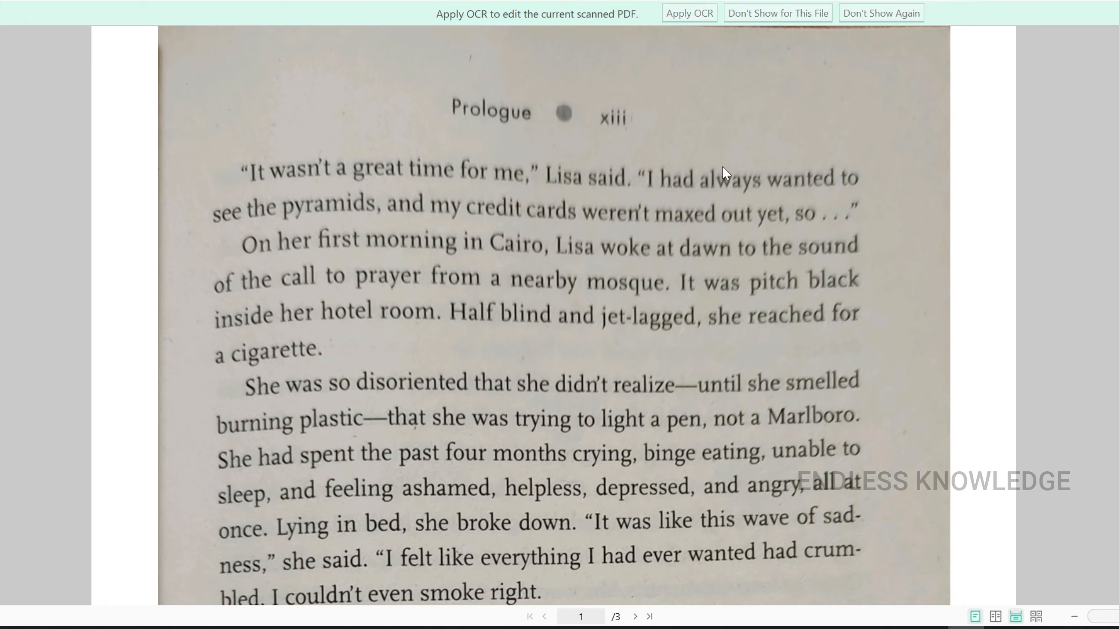
scroll(454, 294, "down", 20)
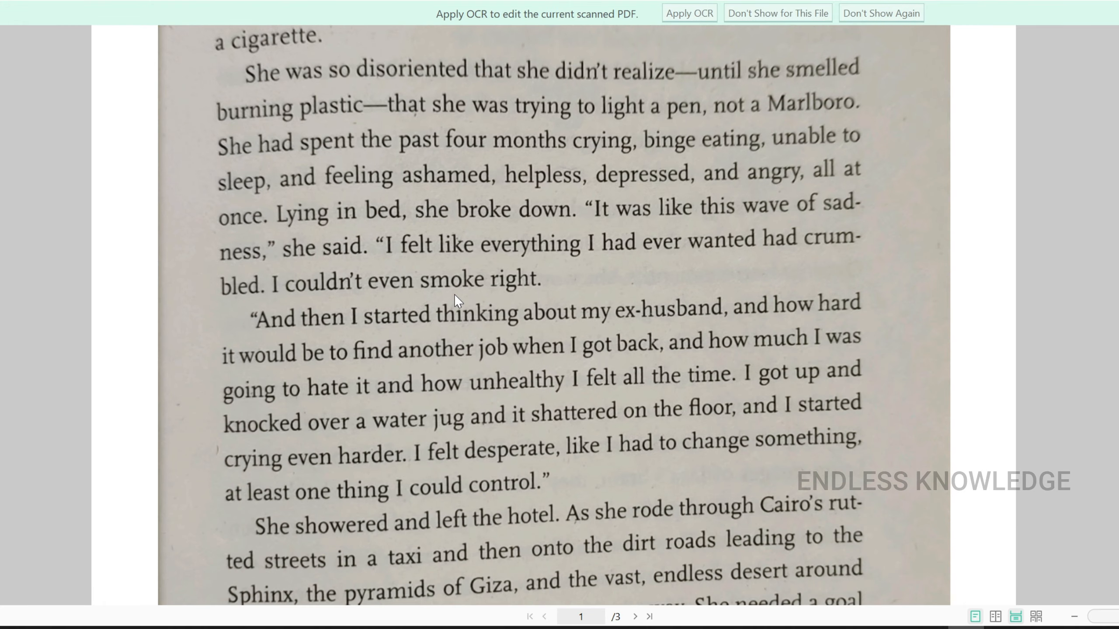
scroll(455, 296, "down", 10)
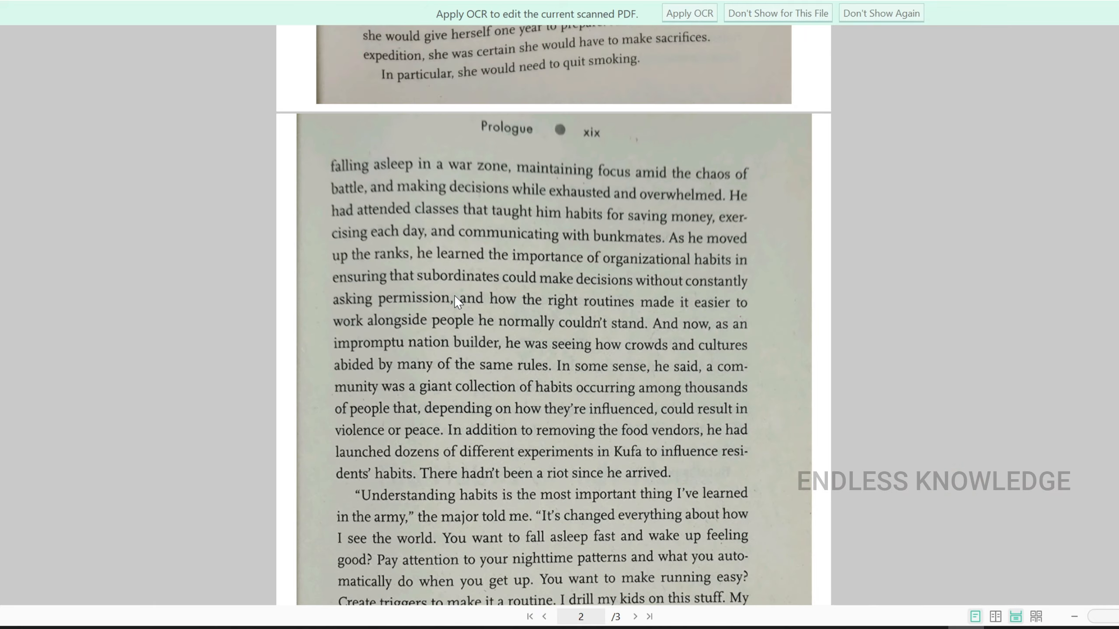
scroll(455, 296, "down", 3)
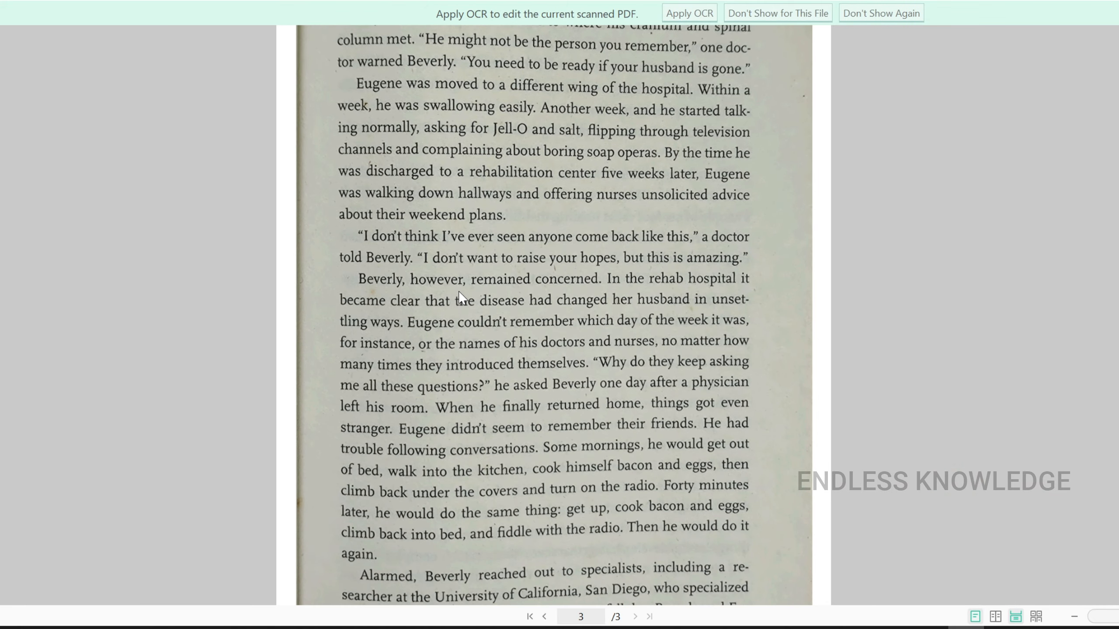
Examine the recognized text on all three pages of Scanned image OCR.pdf, and return to page 1
left_click(100, 1)
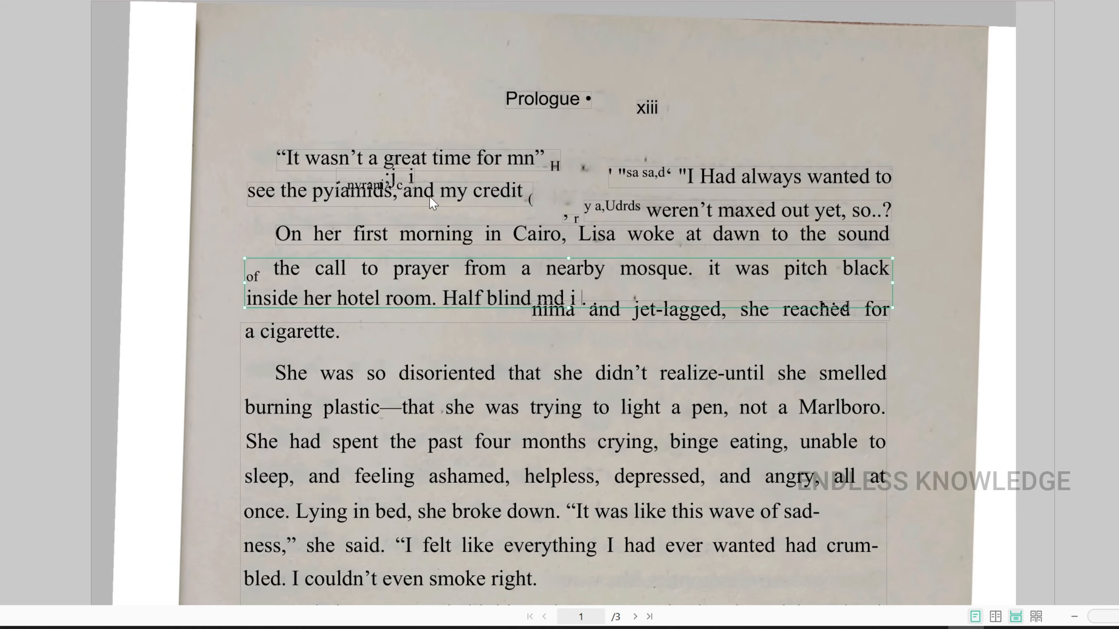
scroll(601, 234, "down", 9)
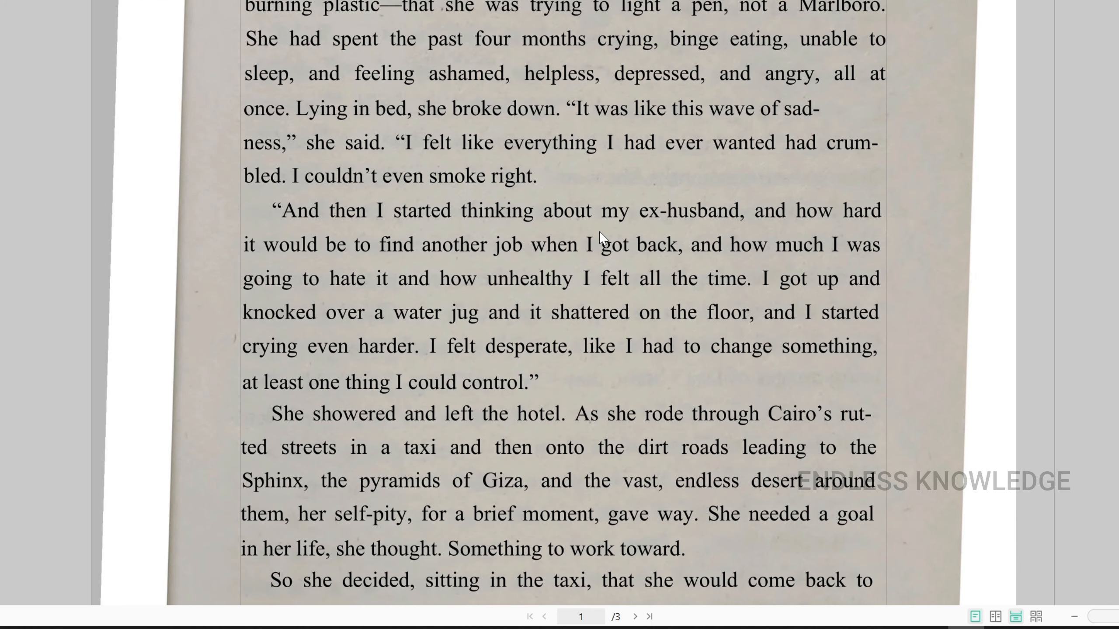
scroll(599, 232, "down", 20)
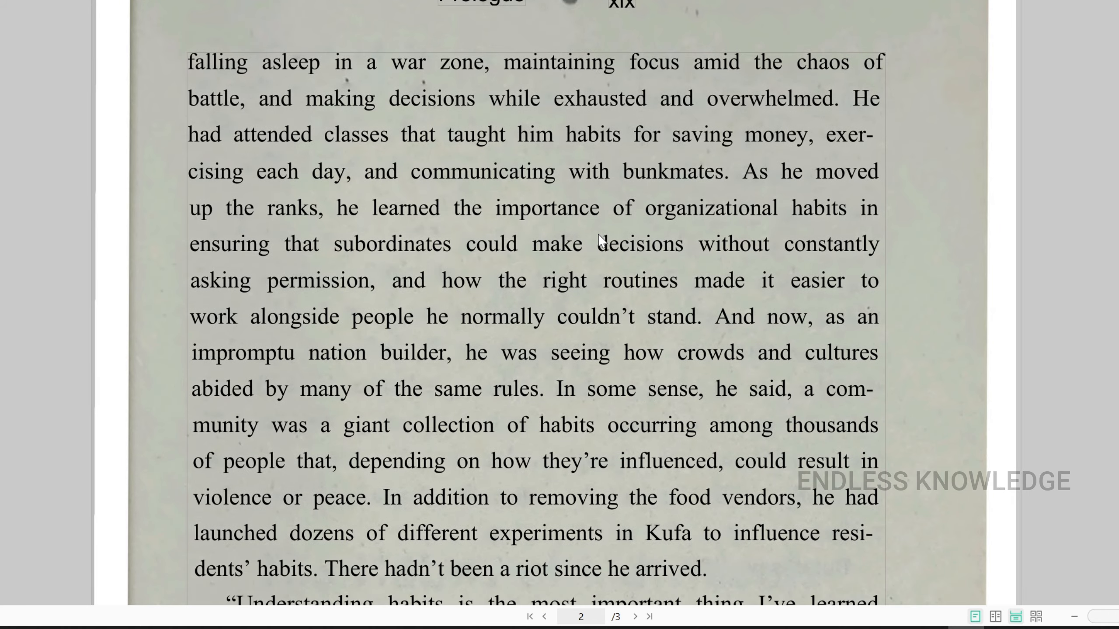
scroll(600, 238, "down", 20)
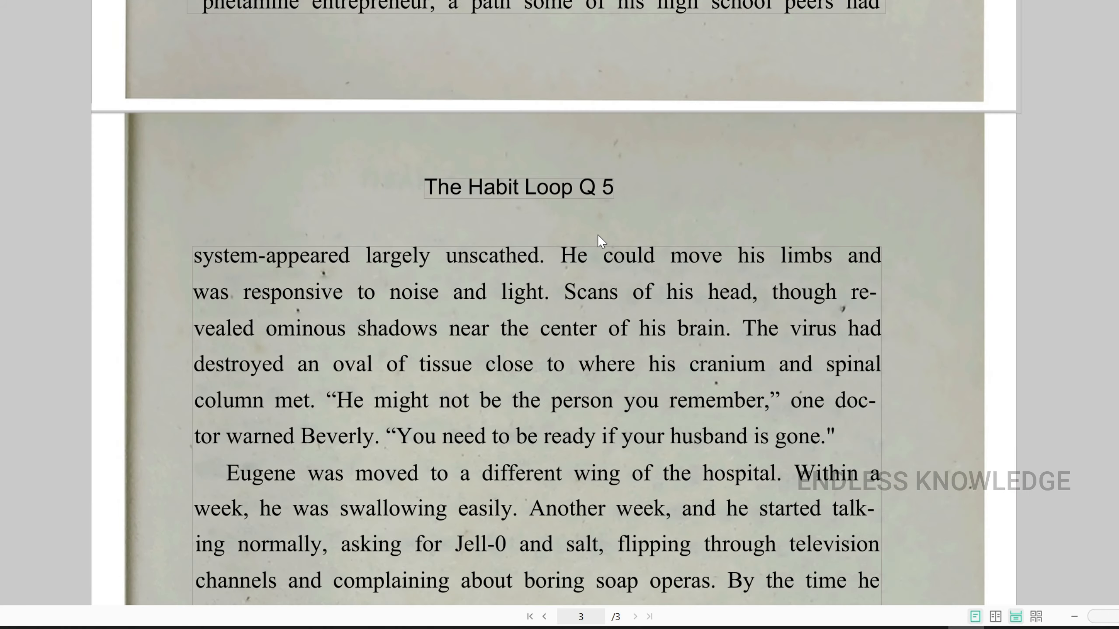
scroll(598, 235, "down", 12)
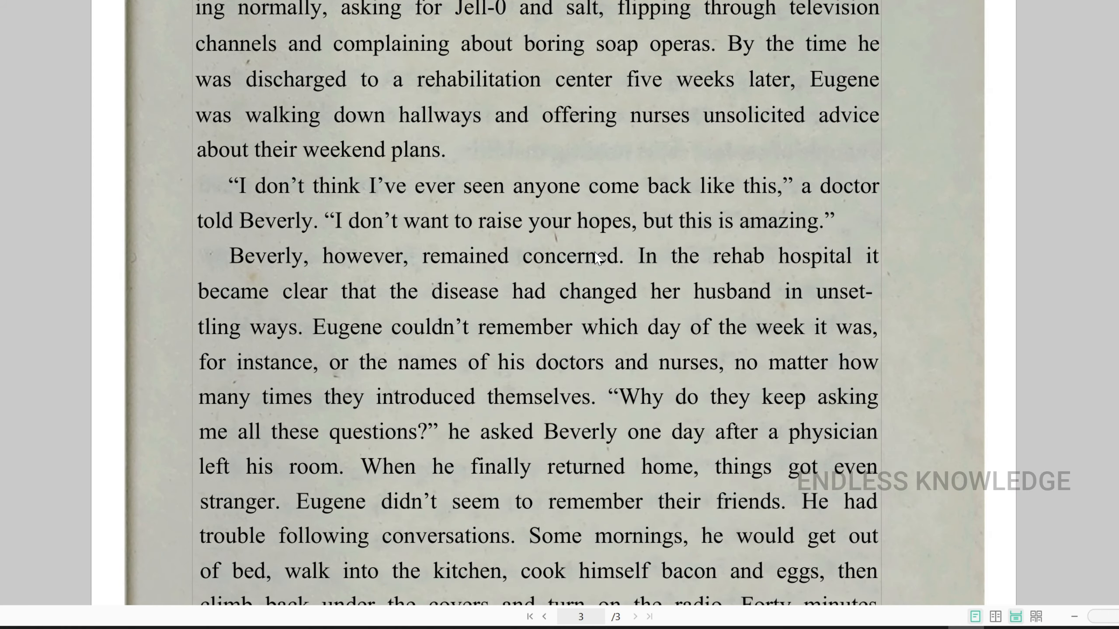
scroll(594, 252, "down", 5)
scroll(595, 251, "up", 20)
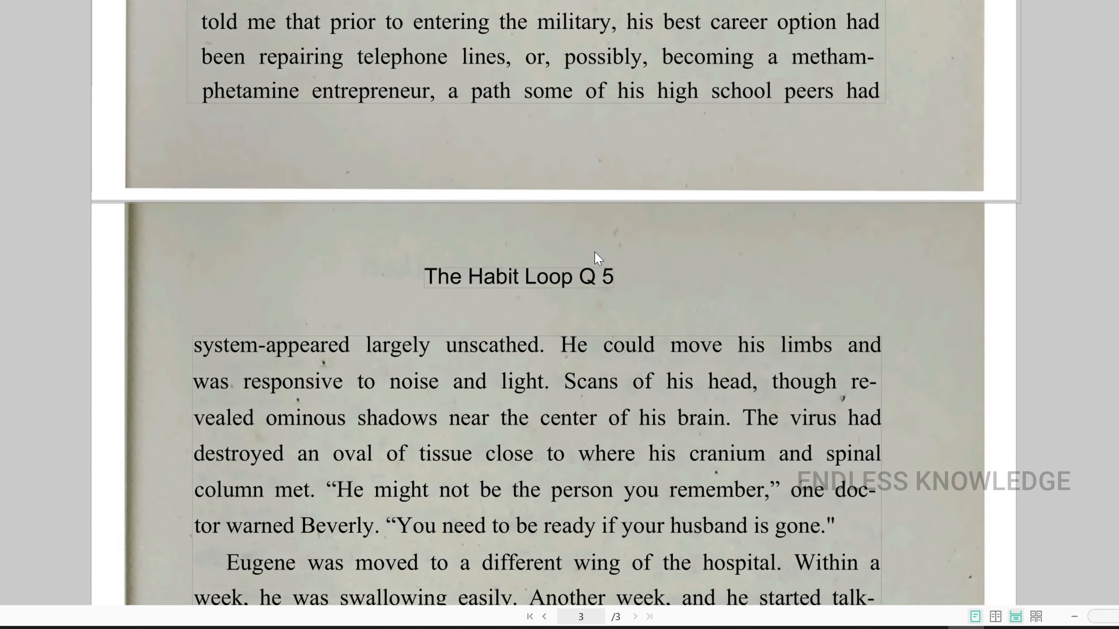
scroll(594, 251, "up", 20)
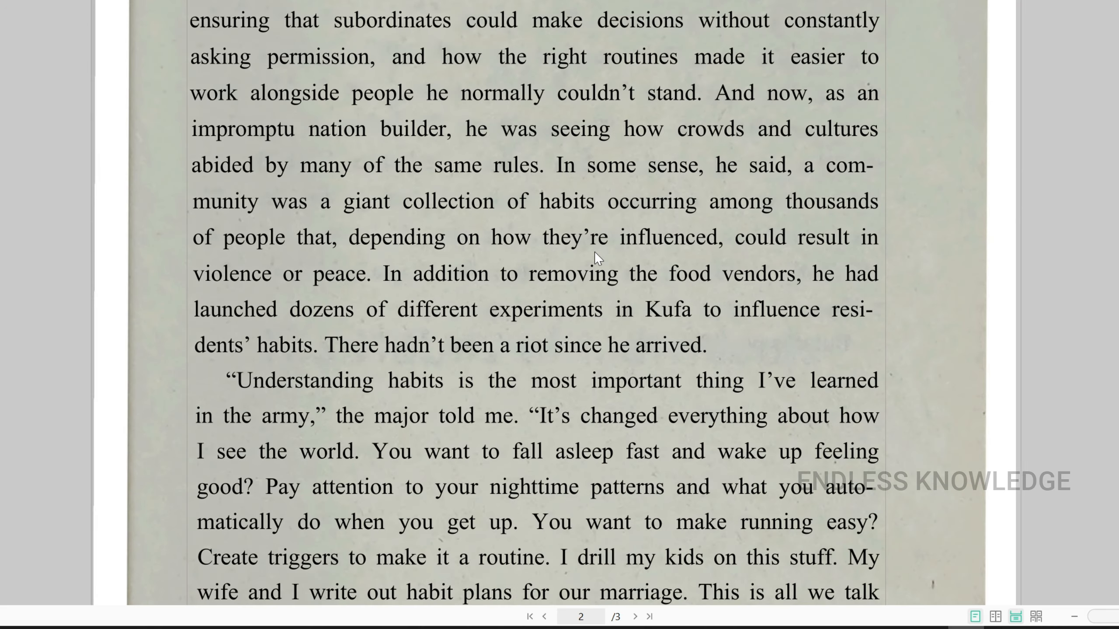
scroll(595, 251, "up", 6)
scroll(594, 252, "up", 4)
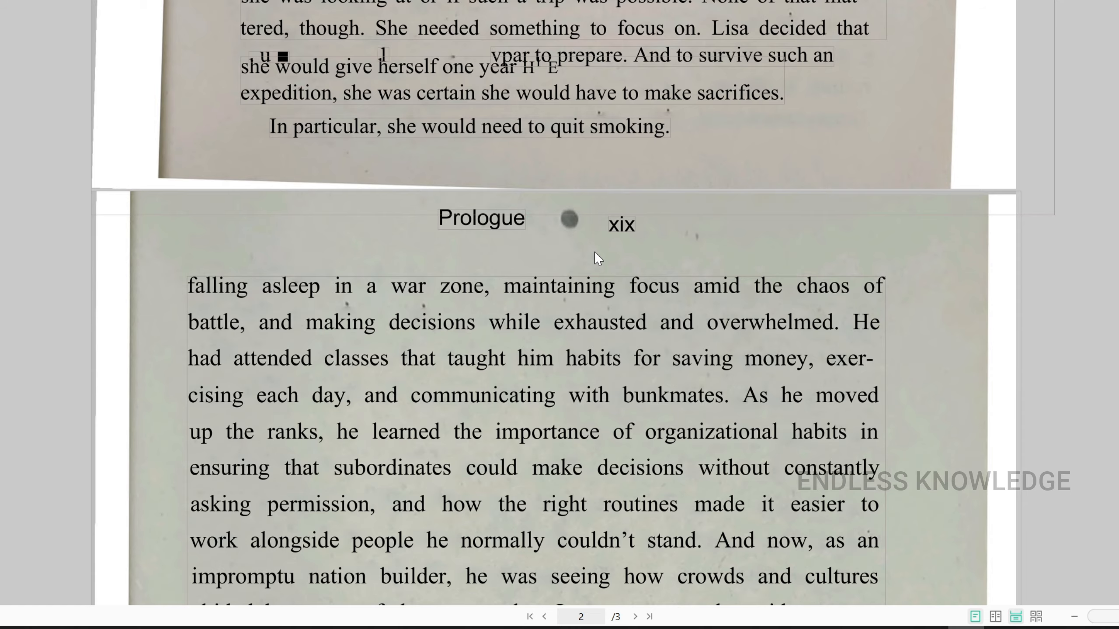
scroll(594, 251, "up", 16)
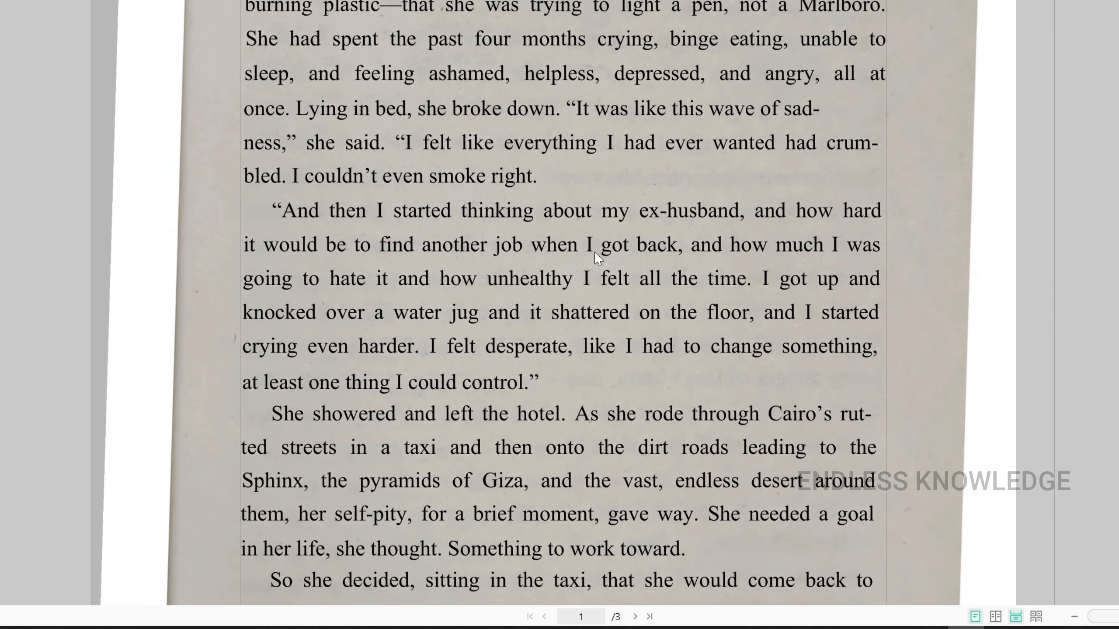
scroll(595, 251, "up", 6)
scroll(595, 251, "down", 2)
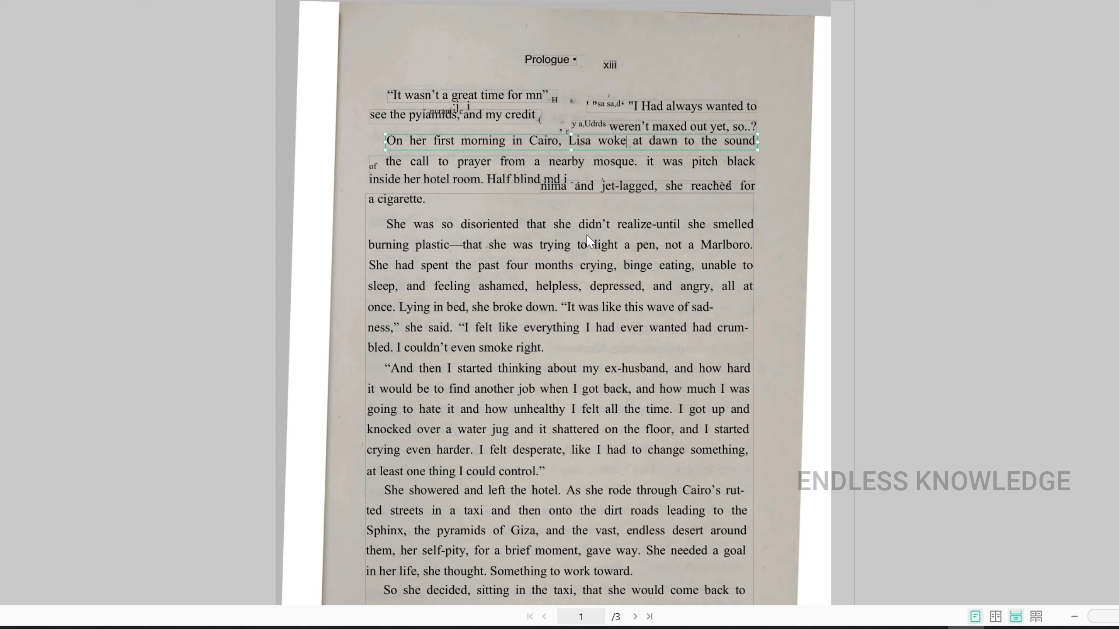
Select the main text blocks on pages 1, 2 and 3 in turn to check their editability, and reselect page 1's block
left_click(586, 235)
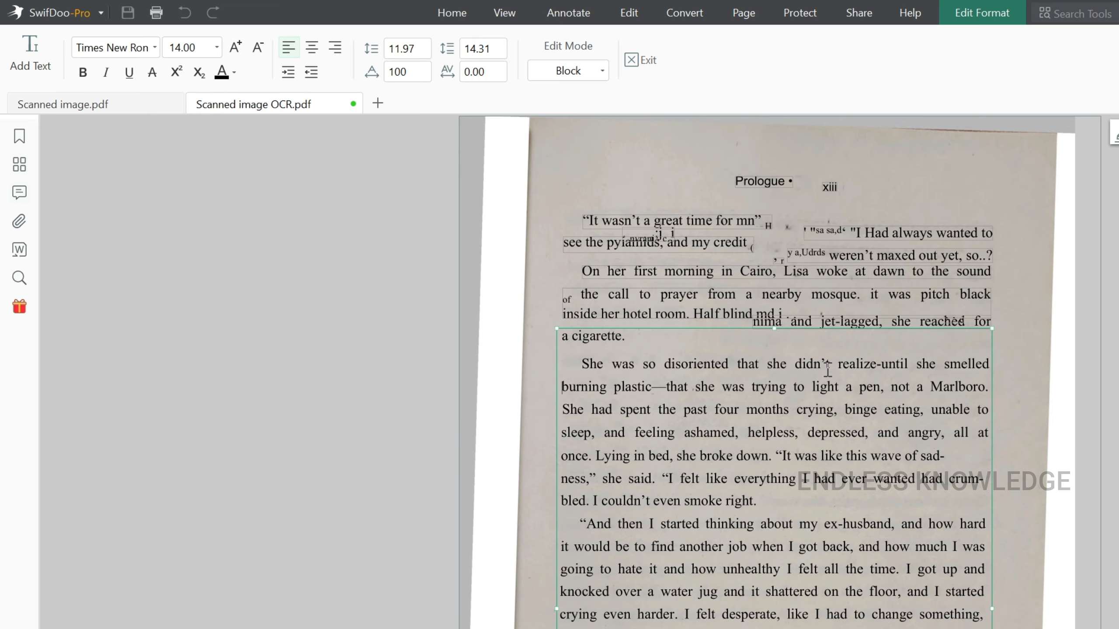
scroll(828, 369, "down", 5)
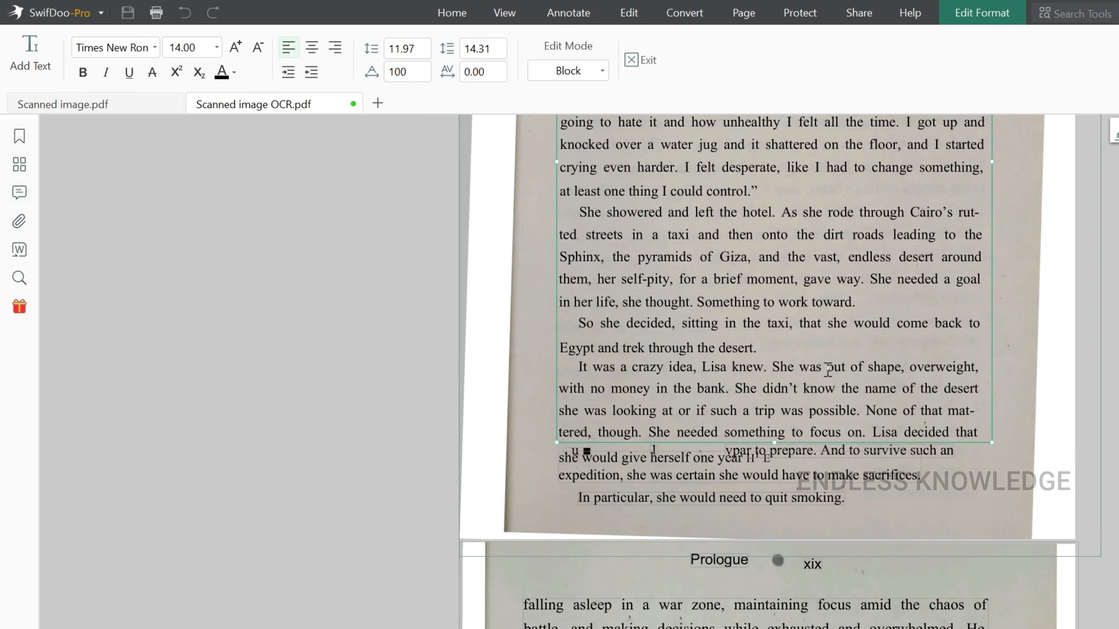
scroll(828, 369, "down", 4)
left_click(814, 427)
scroll(814, 427, "down", 8)
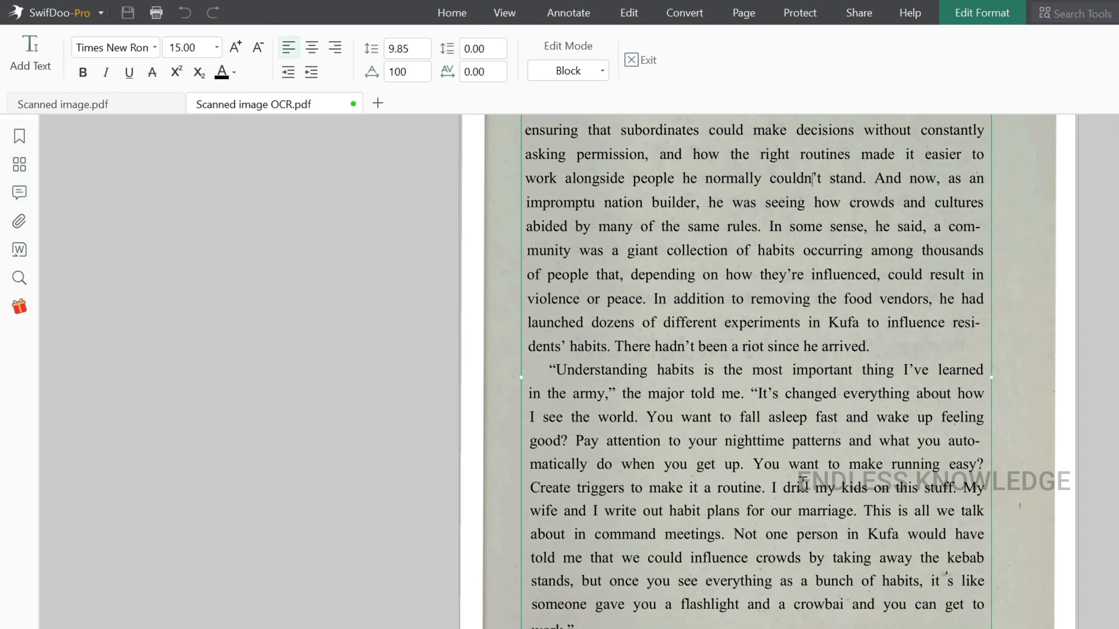
left_click(795, 589)
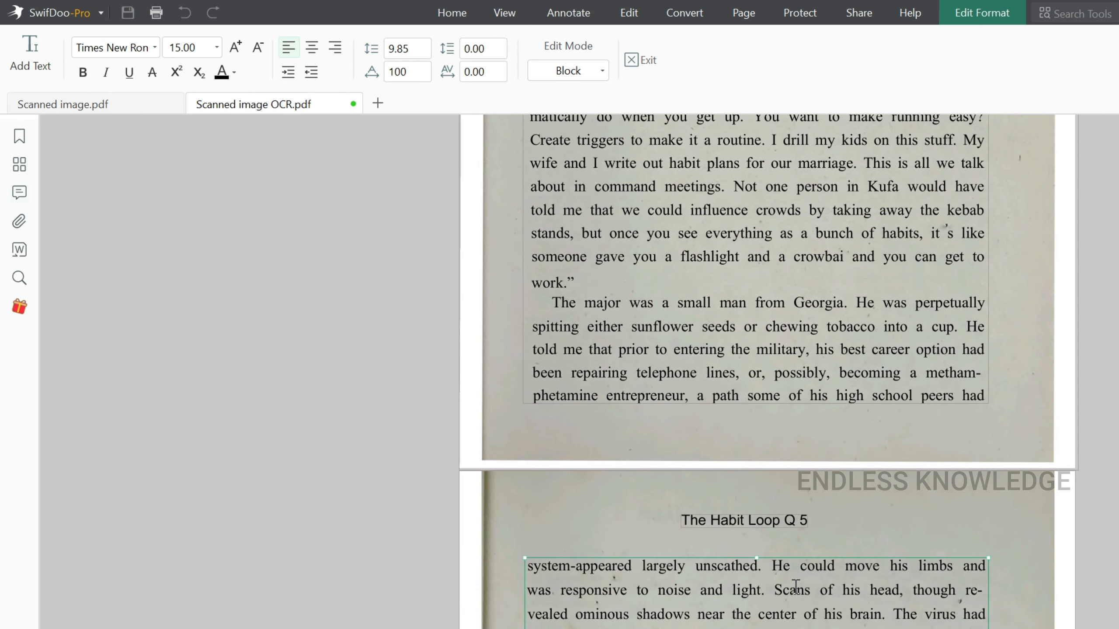
scroll(796, 586, "up", 10)
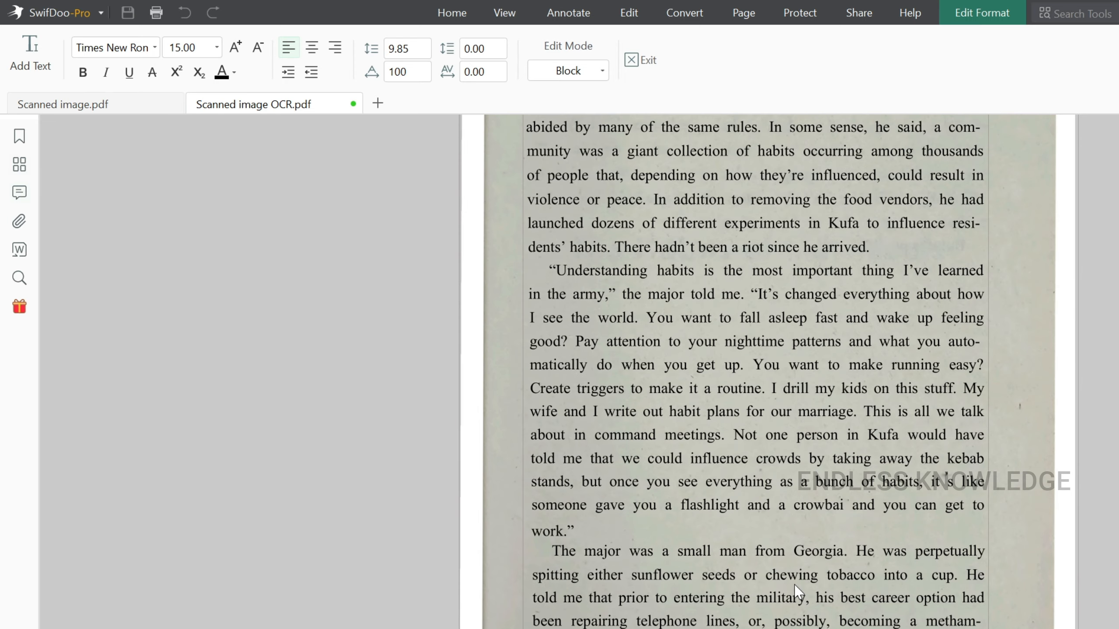
scroll(792, 563, "up", 5)
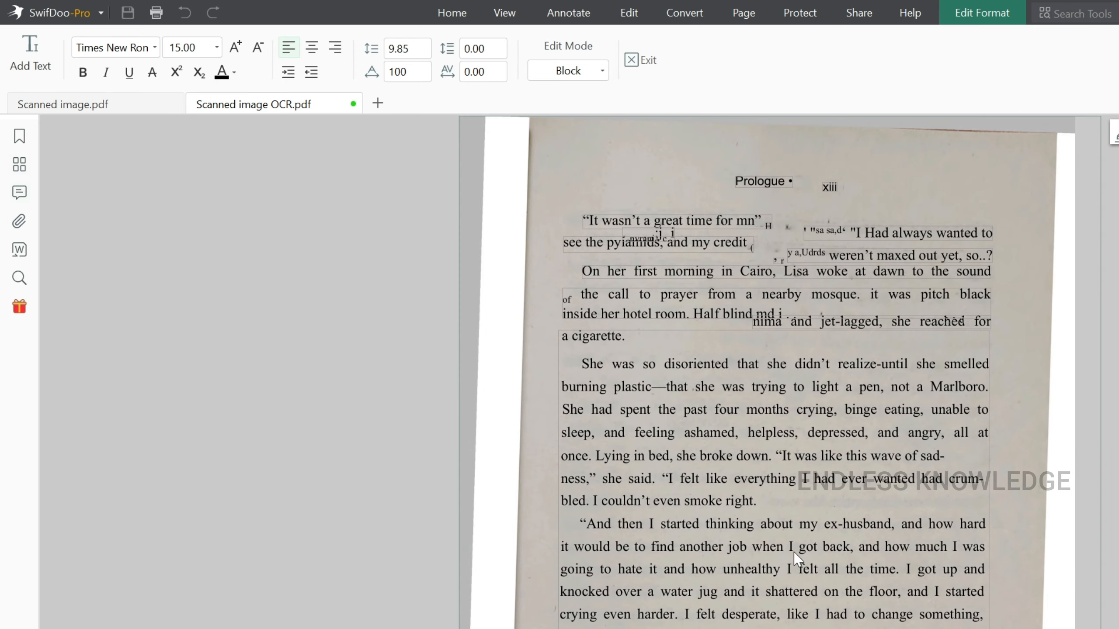
left_click(812, 400)
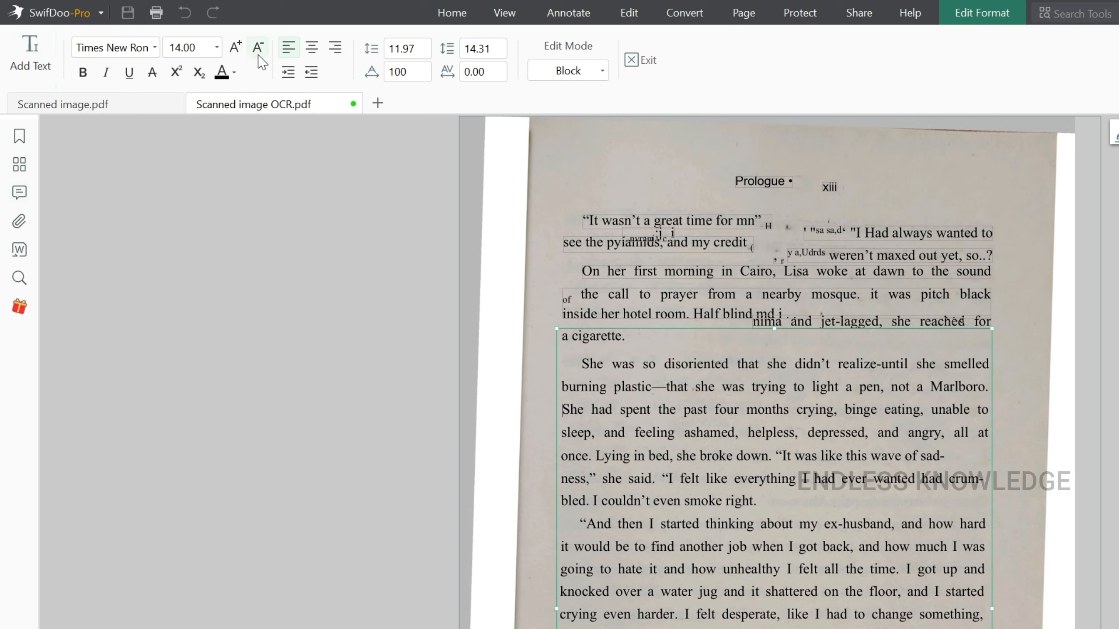
Try rotating page 1's scanned background image left twice and adjusting its transparency in image editing
left_click(1027, 394)
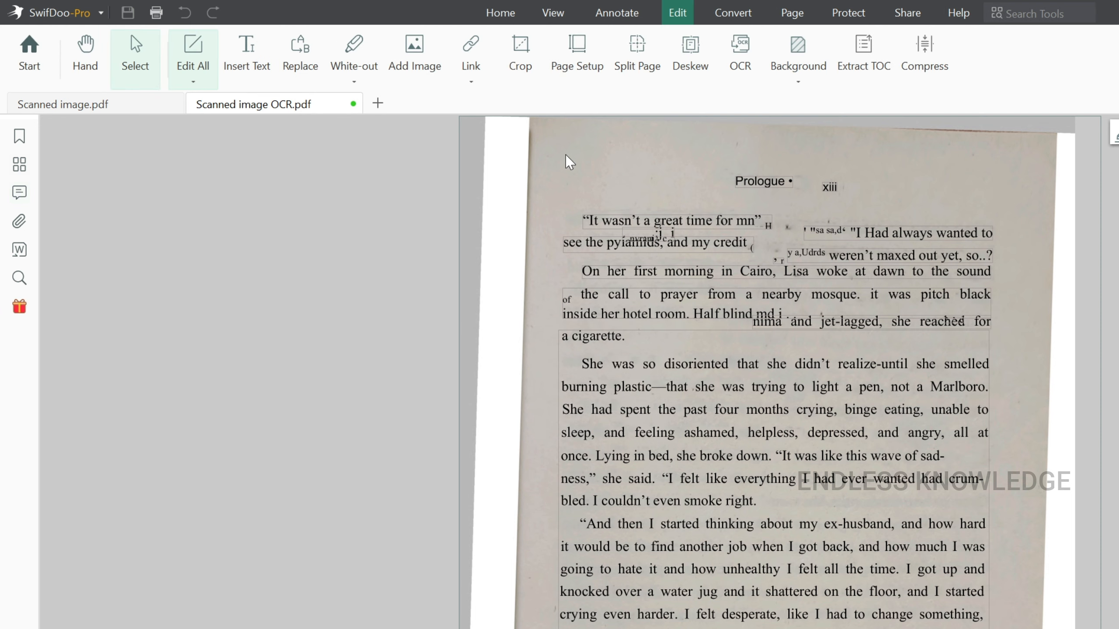
scroll(1000, 378, "down", 5)
scroll(1000, 378, "down", 5)
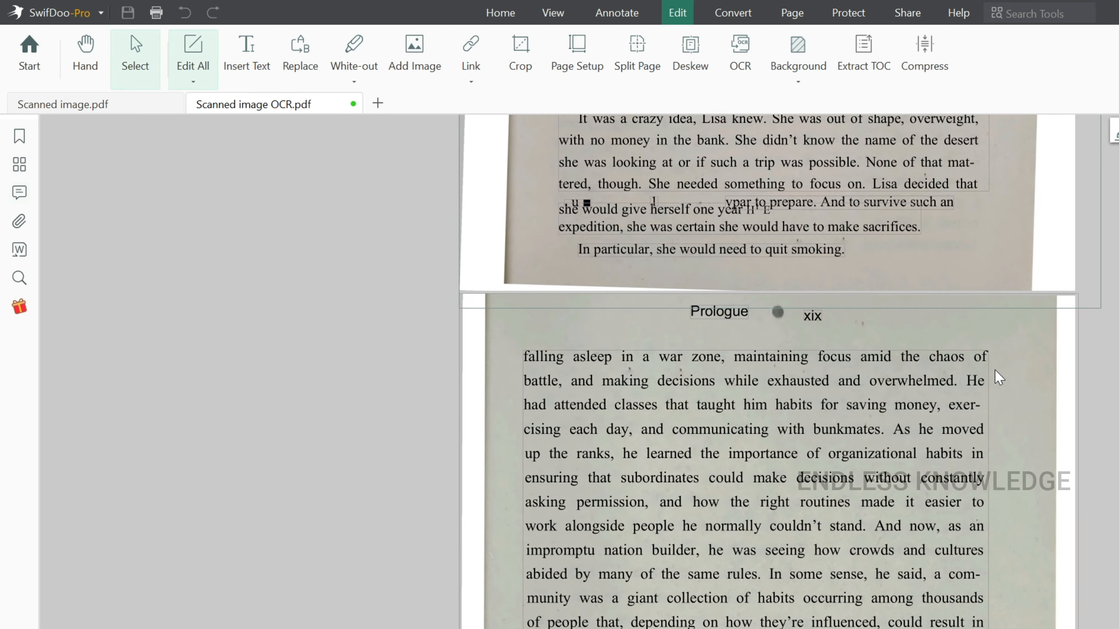
scroll(988, 349, "up", 11)
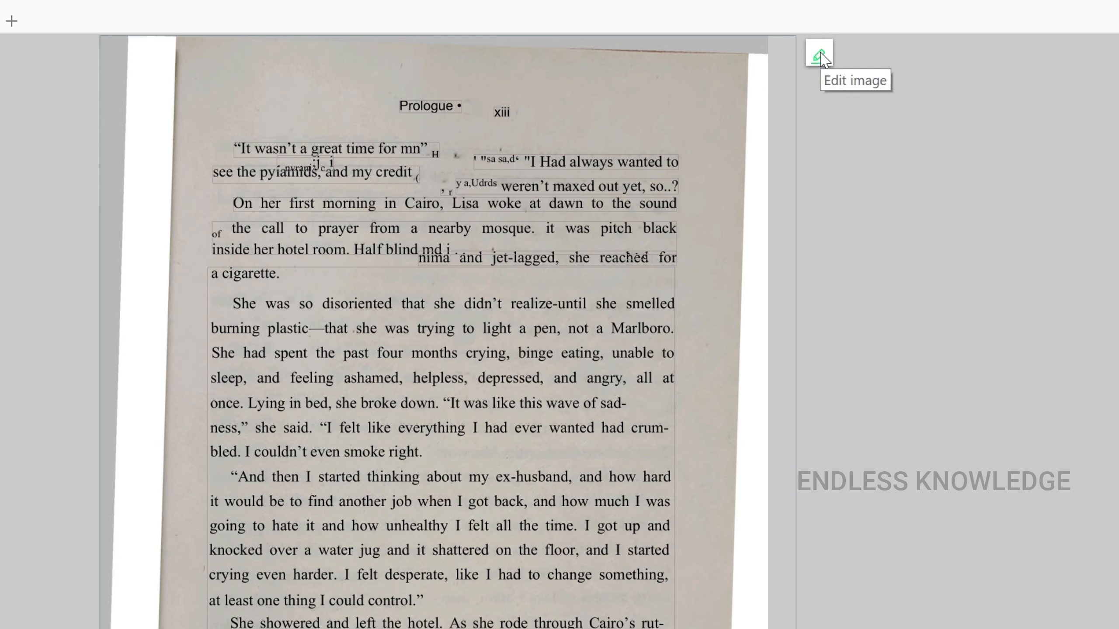
left_click(820, 57)
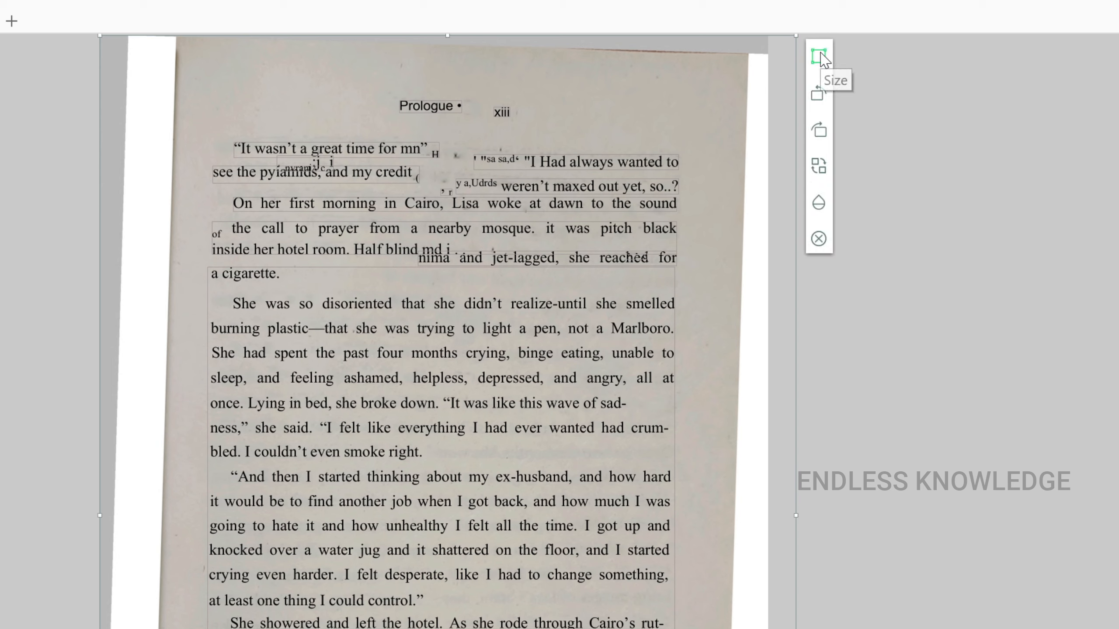
left_click(821, 96)
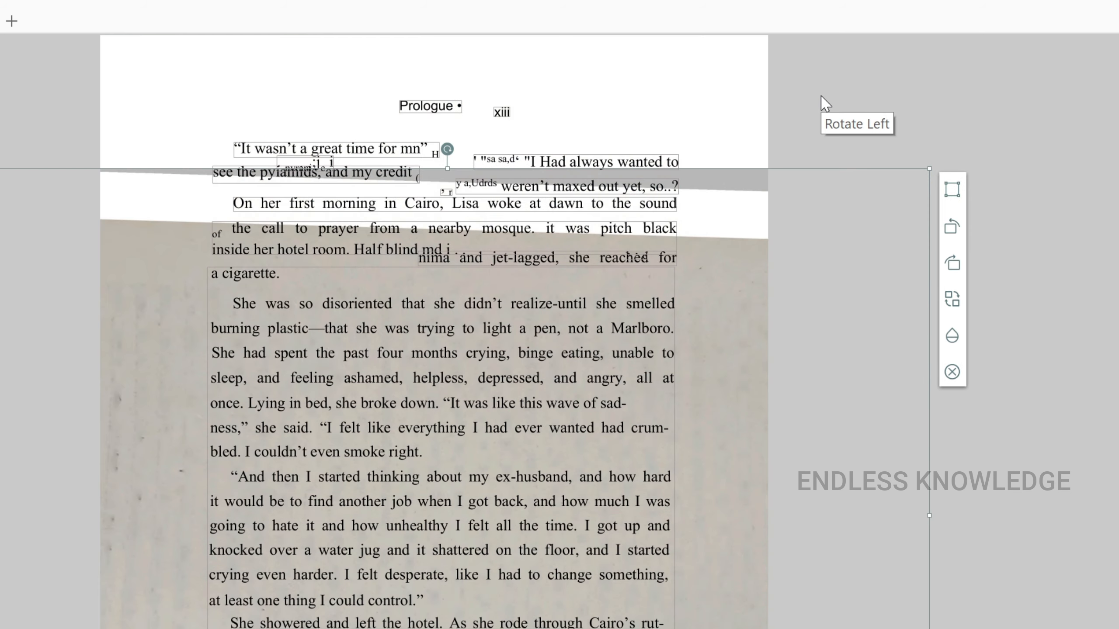
left_click(951, 228)
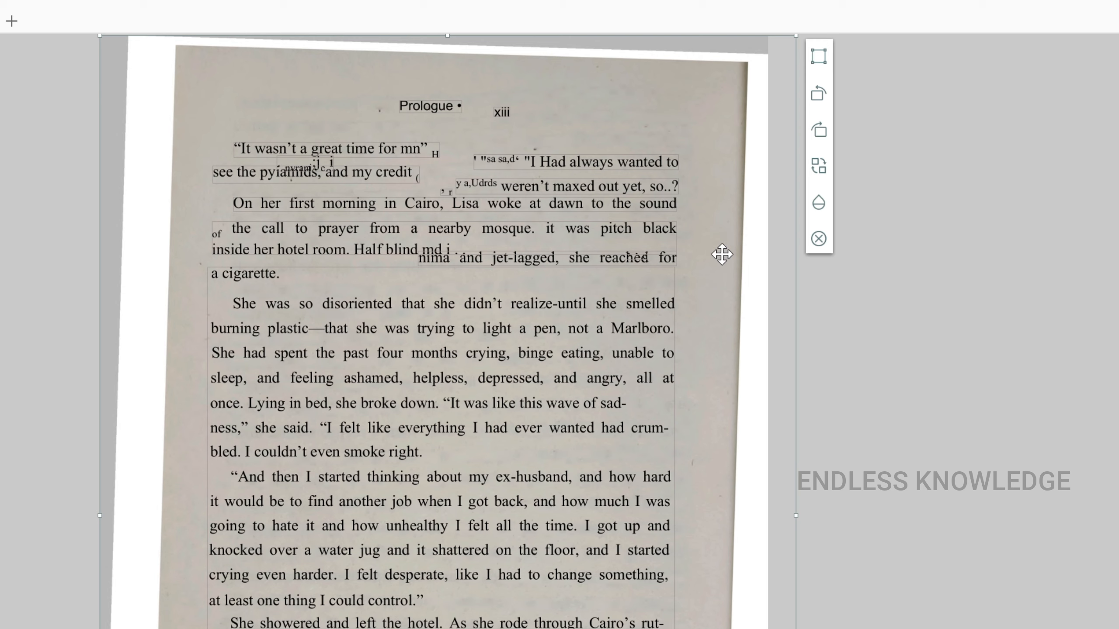
left_click(821, 207)
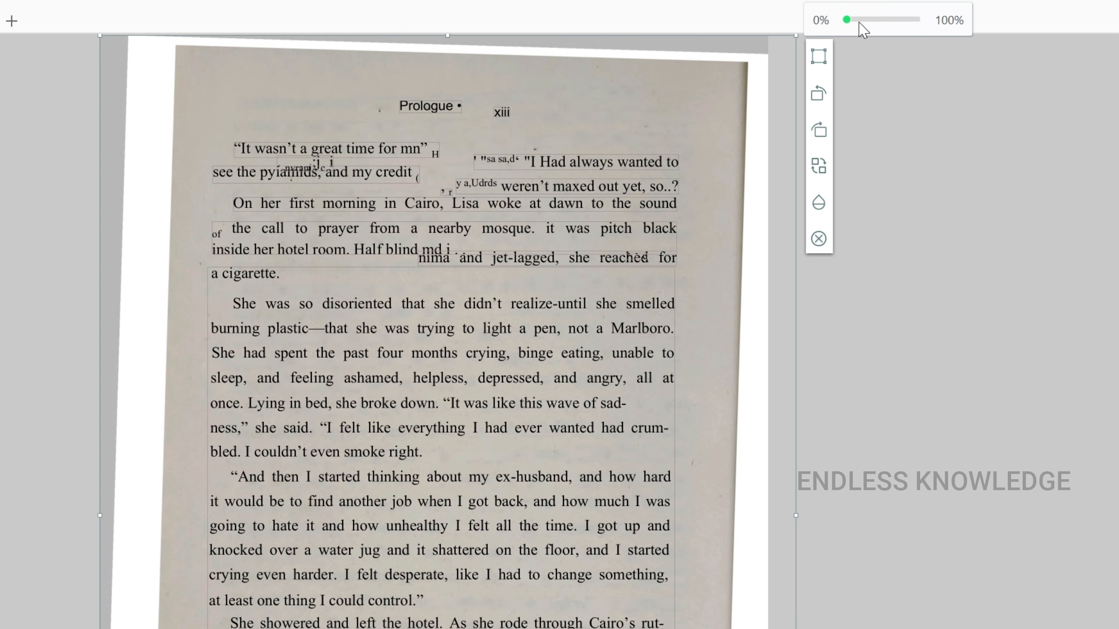
mouse_move(848, 21)
left_mouse_down()
mouse_move(945, 22)
mouse_move(833, 26)
left_mouse_up()
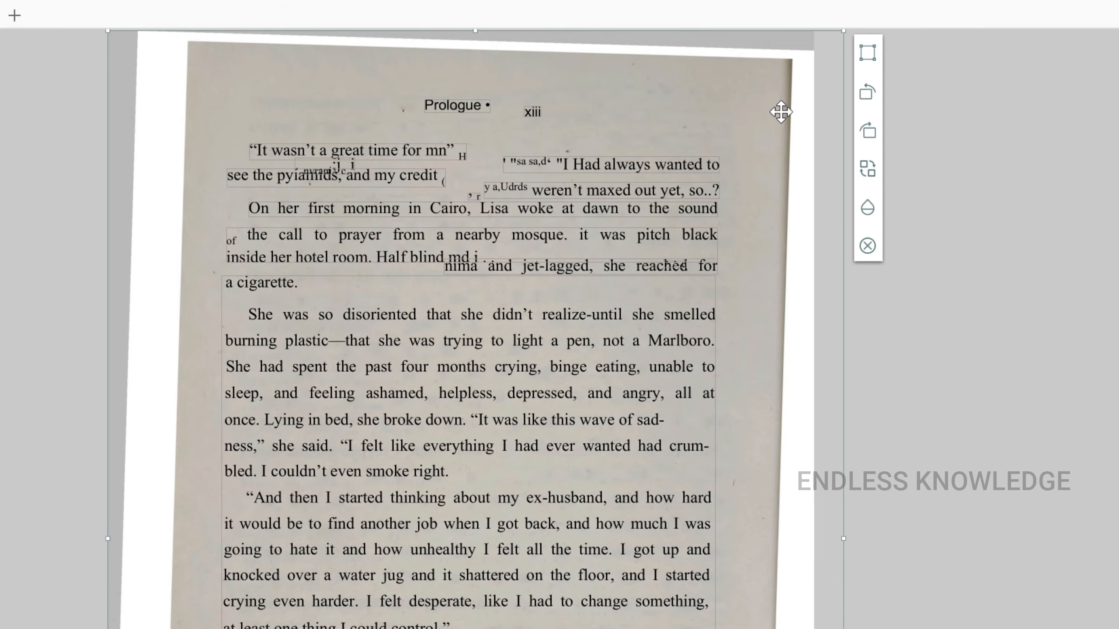
Delete the scanned background images behind the recognized text on pages 1, 2 and 3
key("Delete")
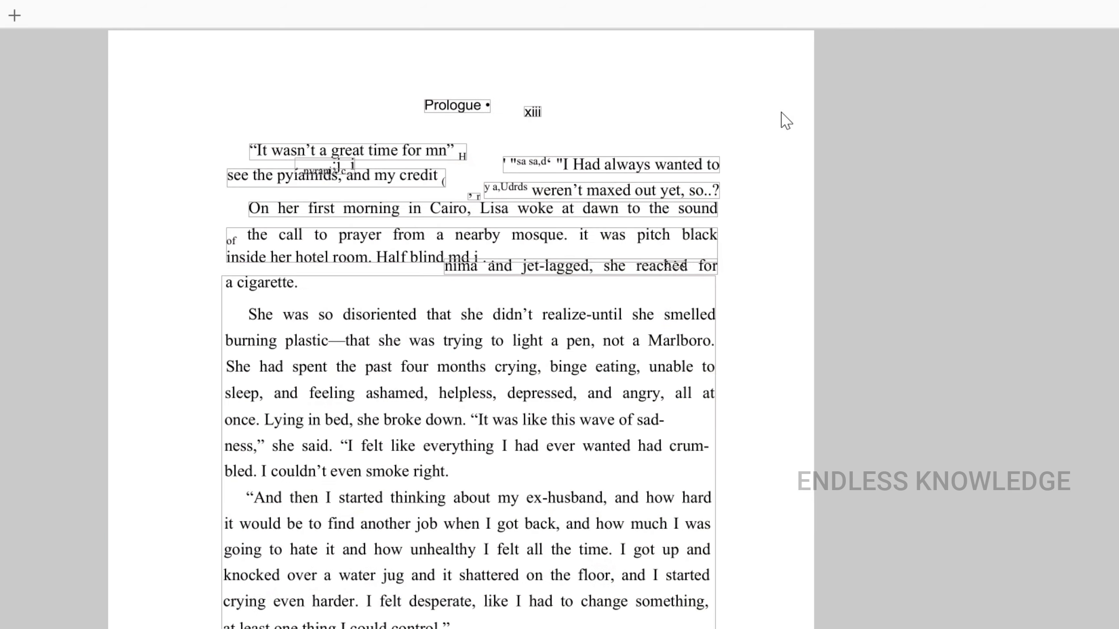
scroll(783, 118, "down", 10)
left_click(756, 205)
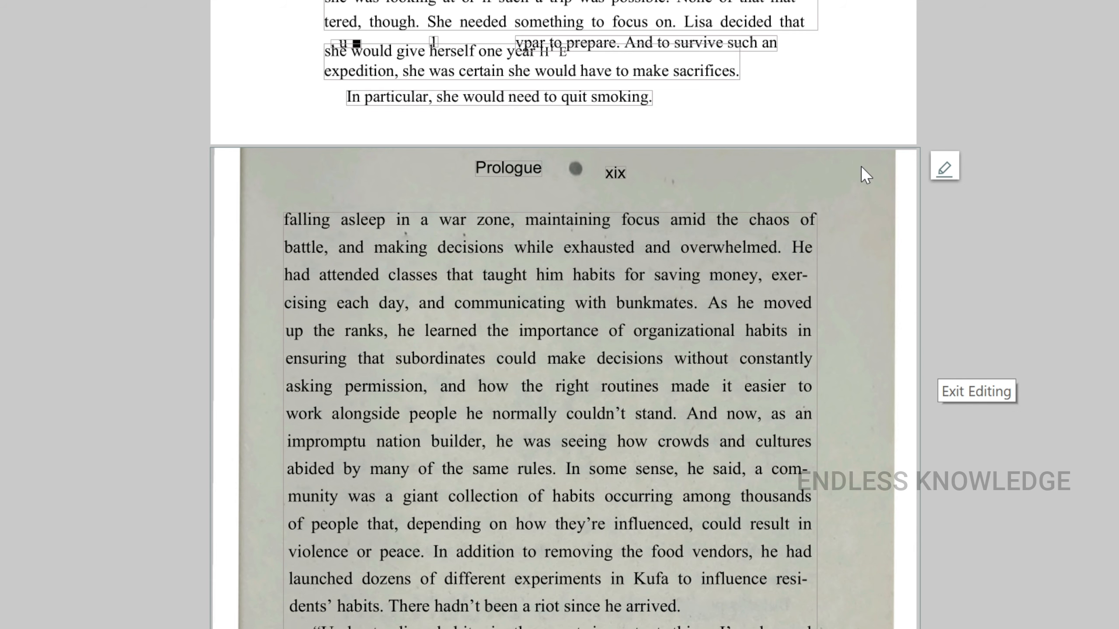
scroll(860, 176, "down", 15)
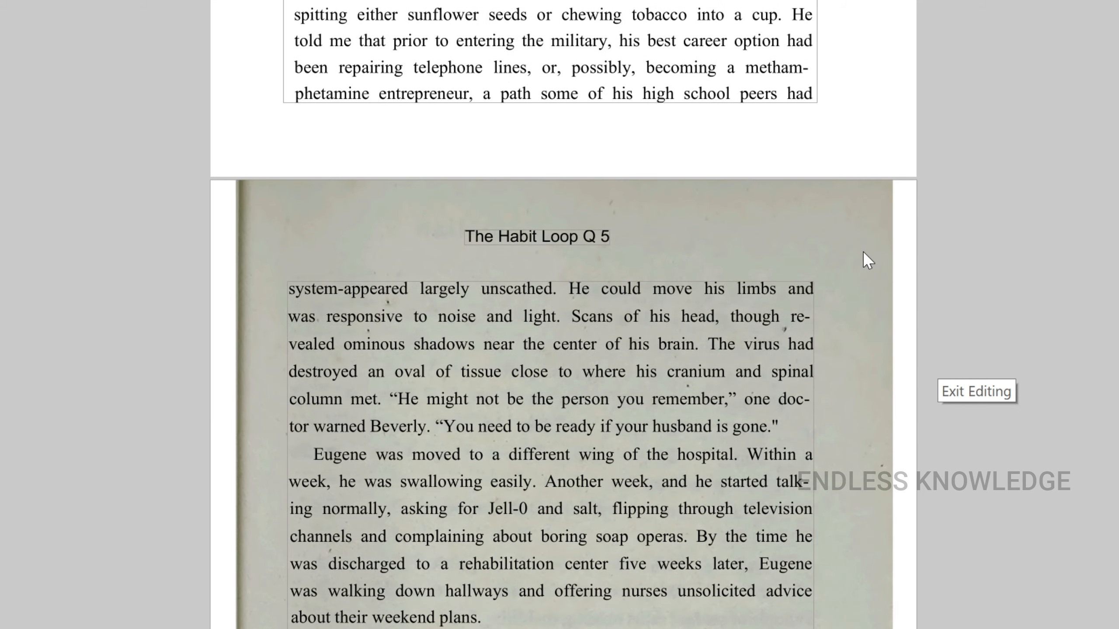
left_click(873, 201)
key("Delete")
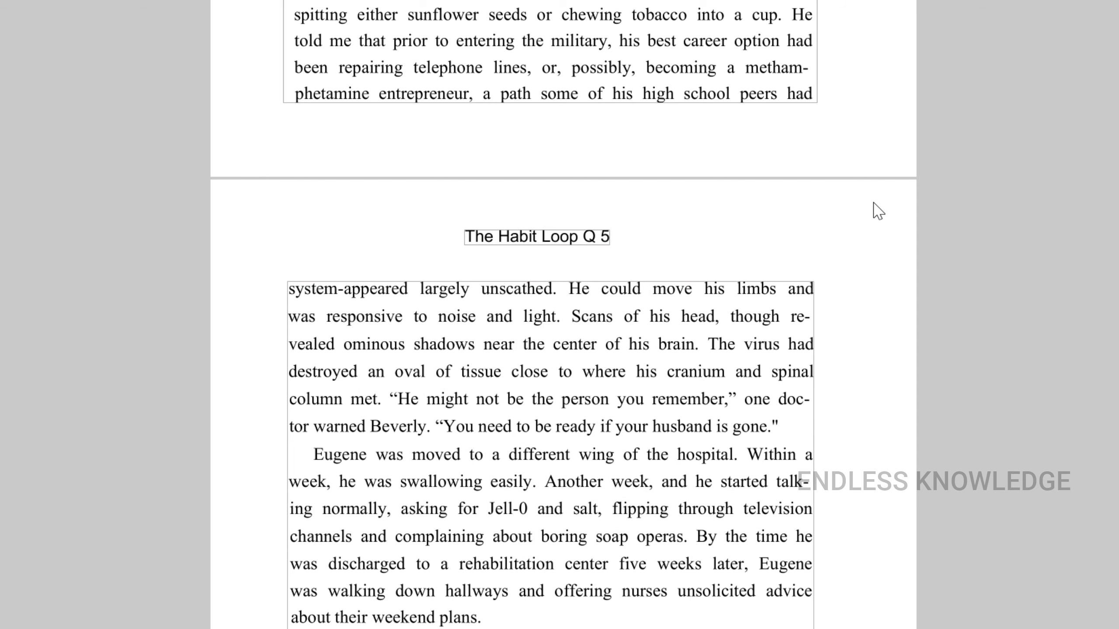
Try the Line edit mode by selecting individual body lines on page 1, and return the edit mode to Block
scroll(874, 207, "up", 15)
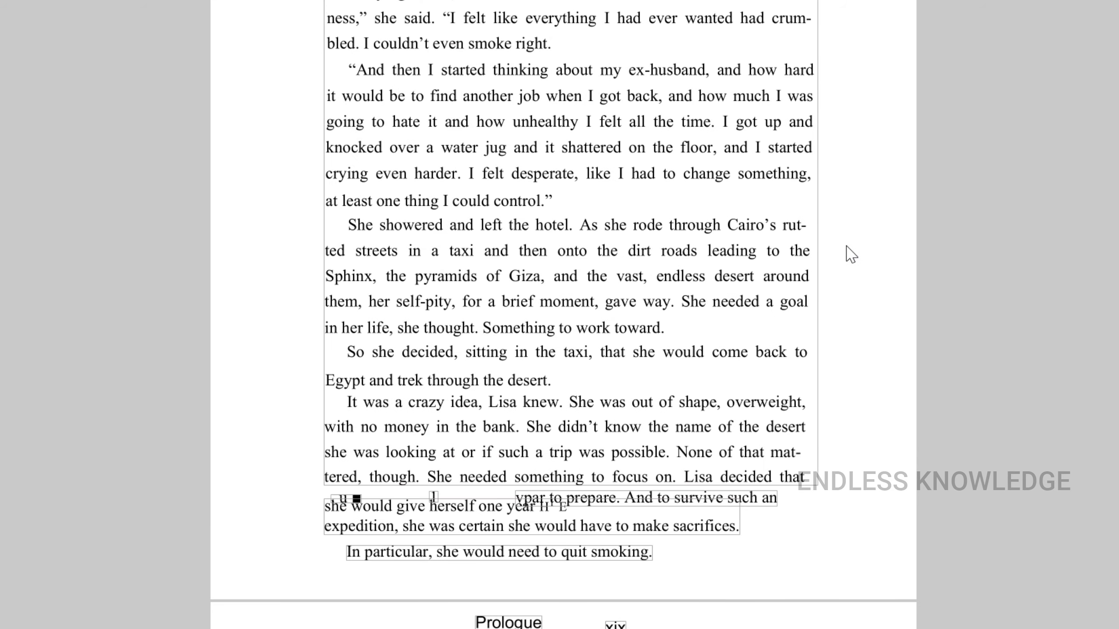
scroll(851, 255, "up", 6)
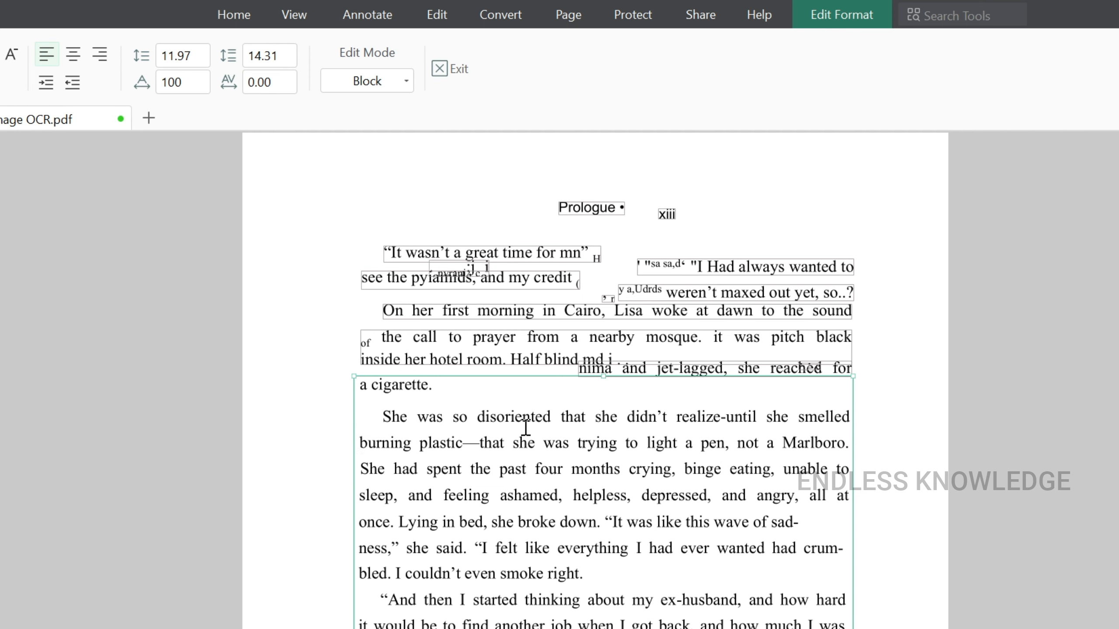
scroll(525, 428, "down", 12)
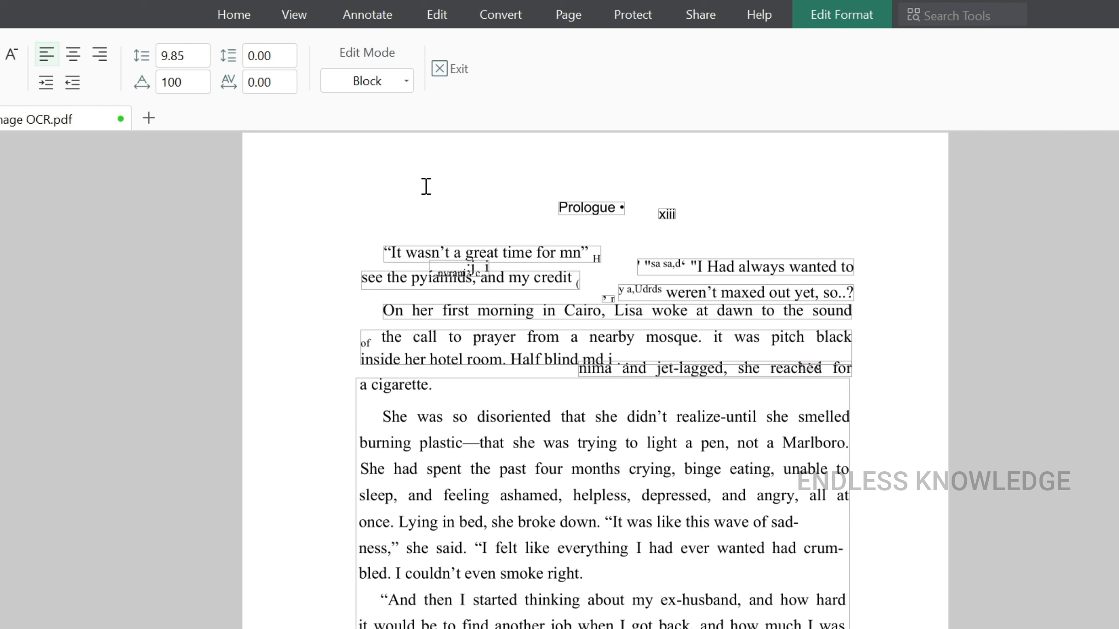
left_click(402, 80)
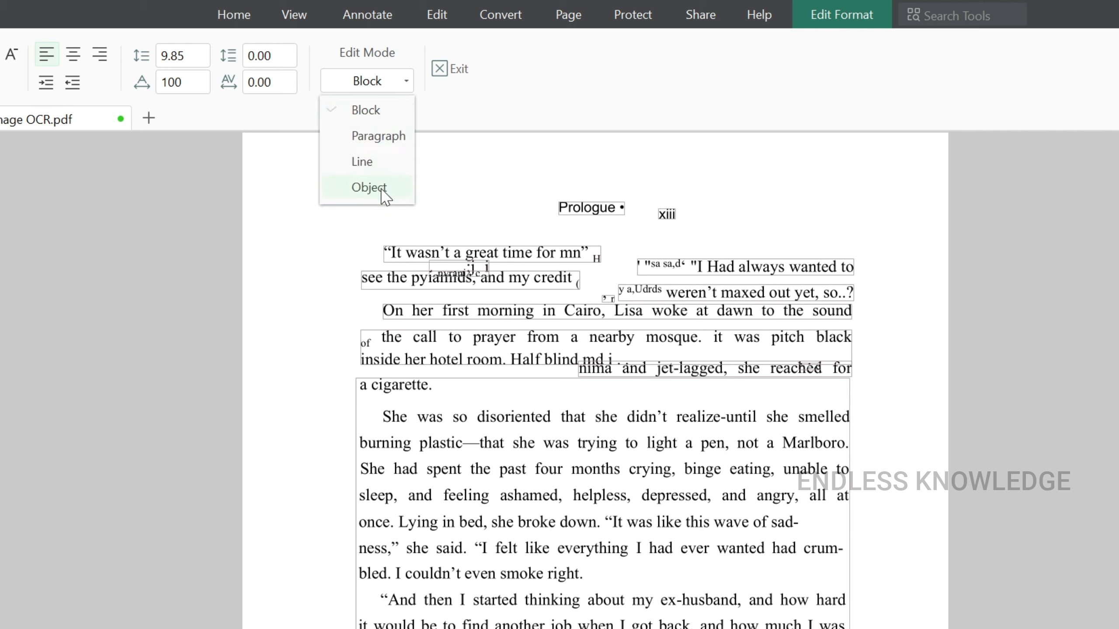
left_click(380, 163)
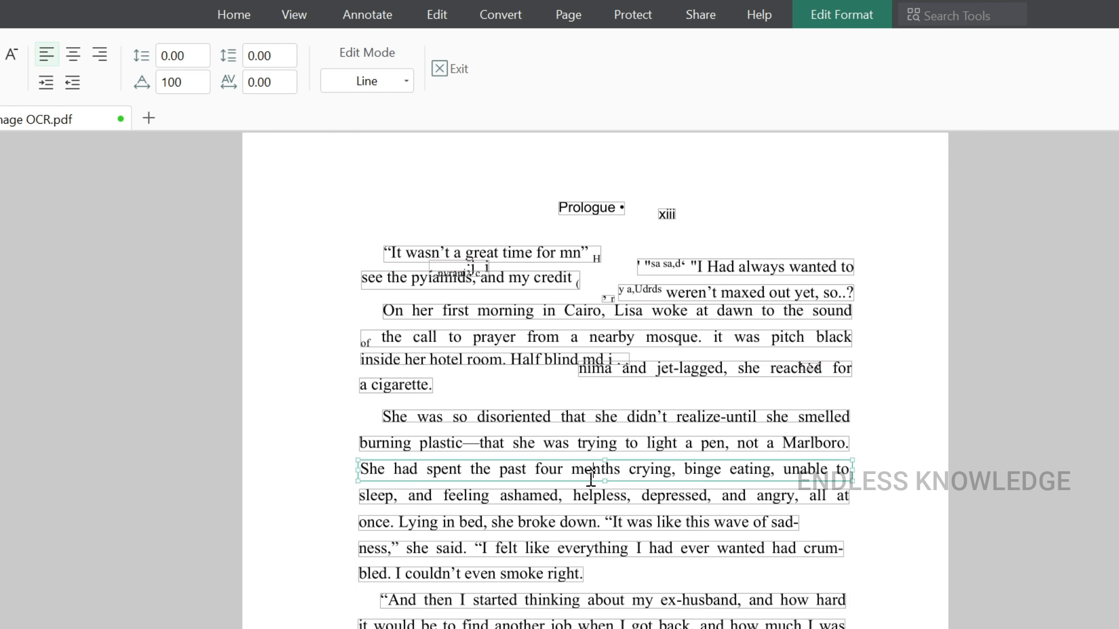
left_click(585, 498)
left_click(591, 529)
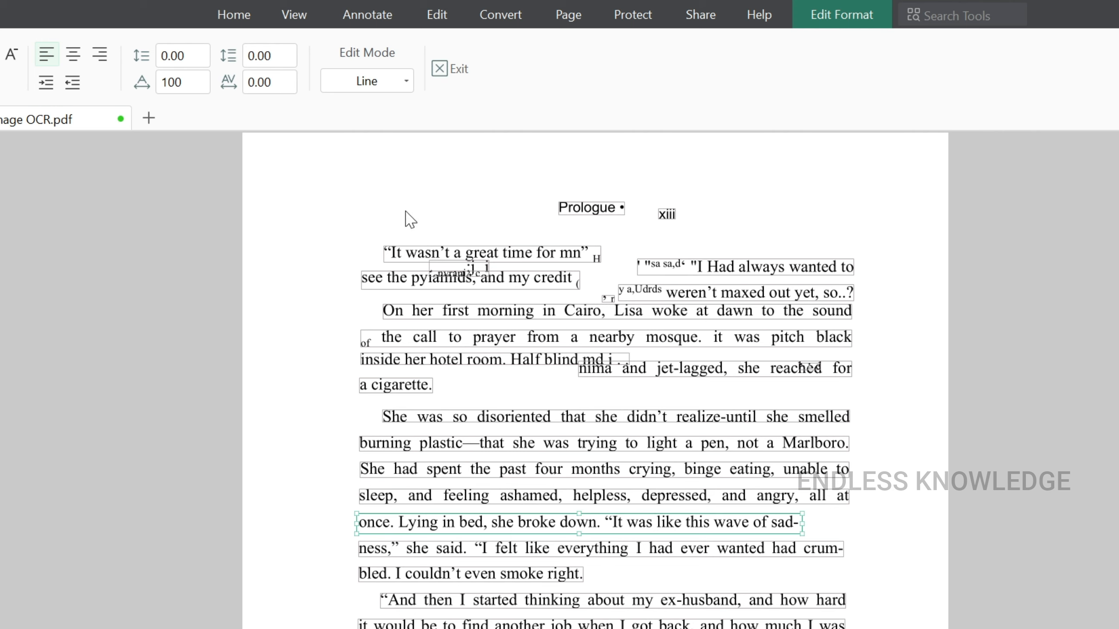
left_click(392, 82)
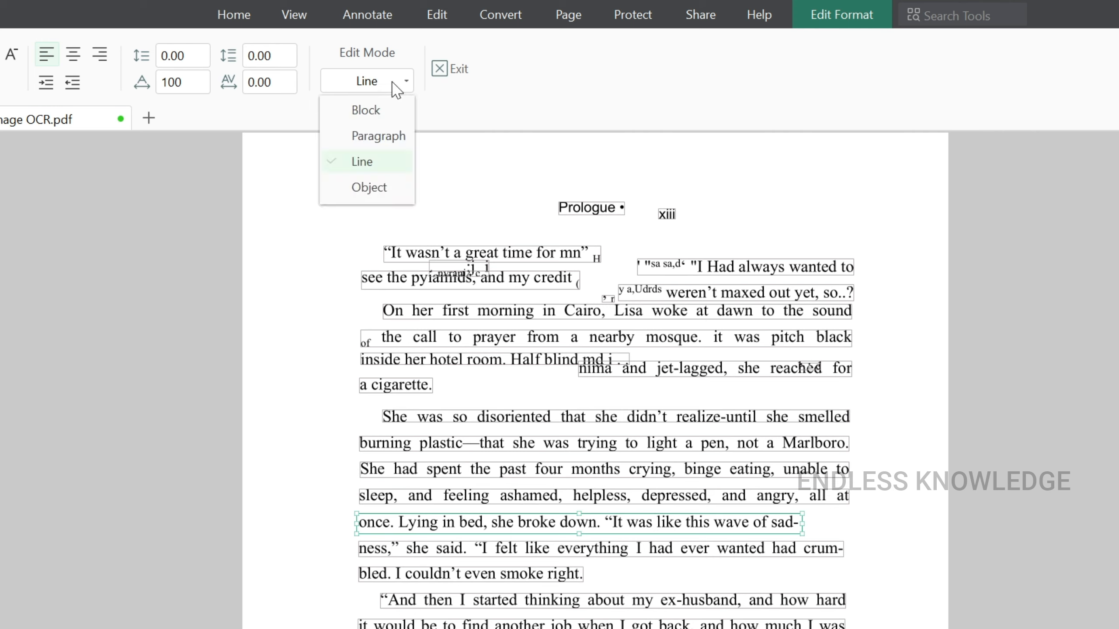
left_click(382, 114)
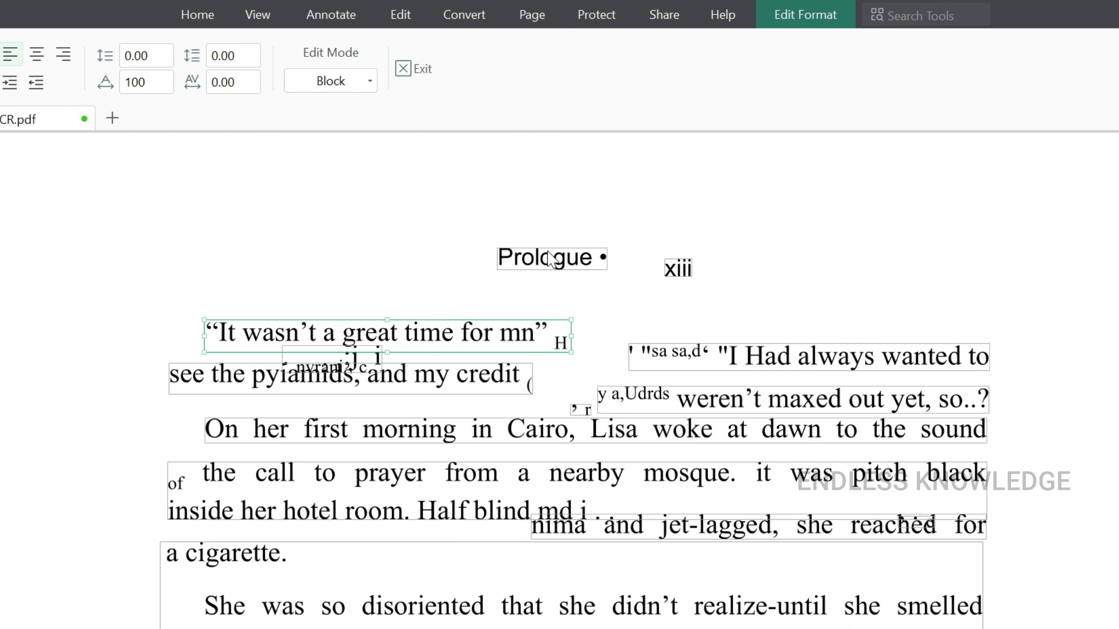
Delete the "Prologue •" header and the page number "xiii" from page 1
left_click(557, 259)
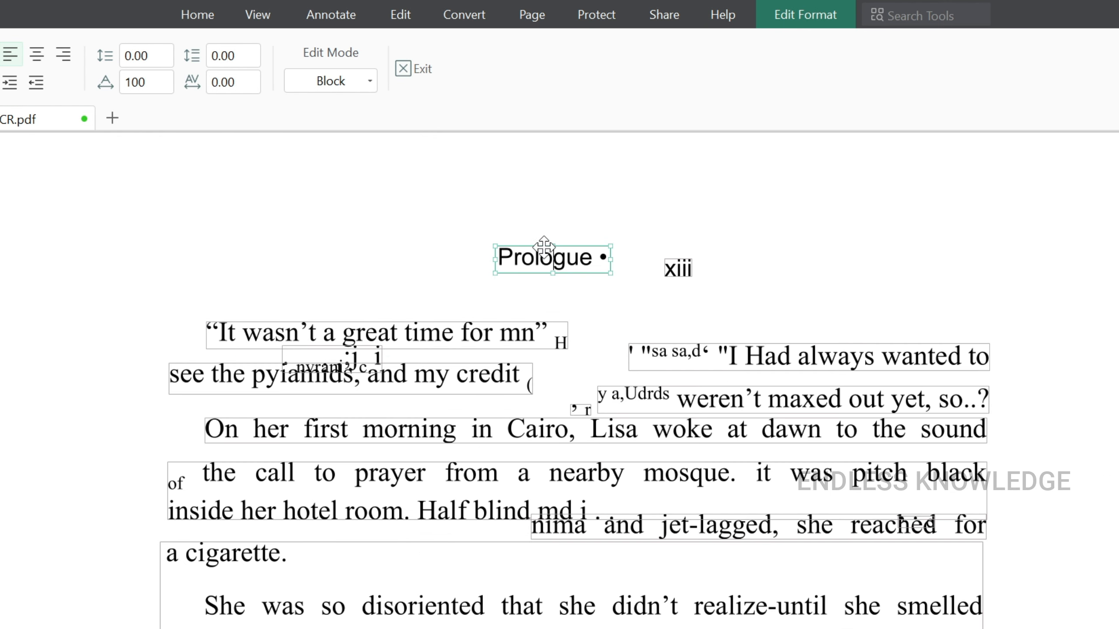
left_click(539, 258)
key("ctrl+a")
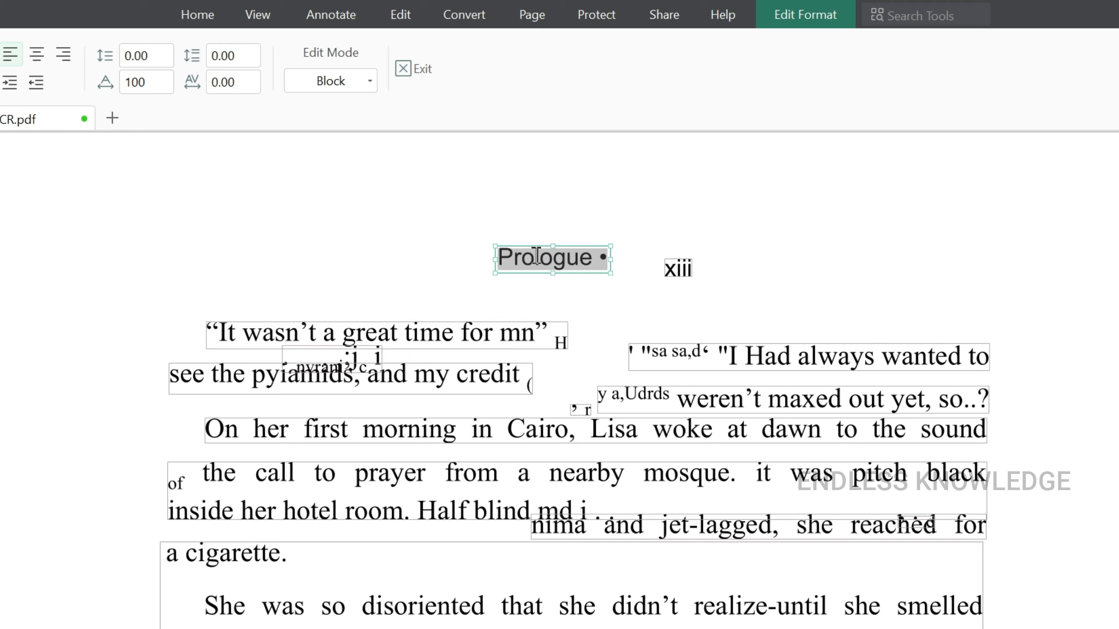
key("Delete")
double_click(674, 268)
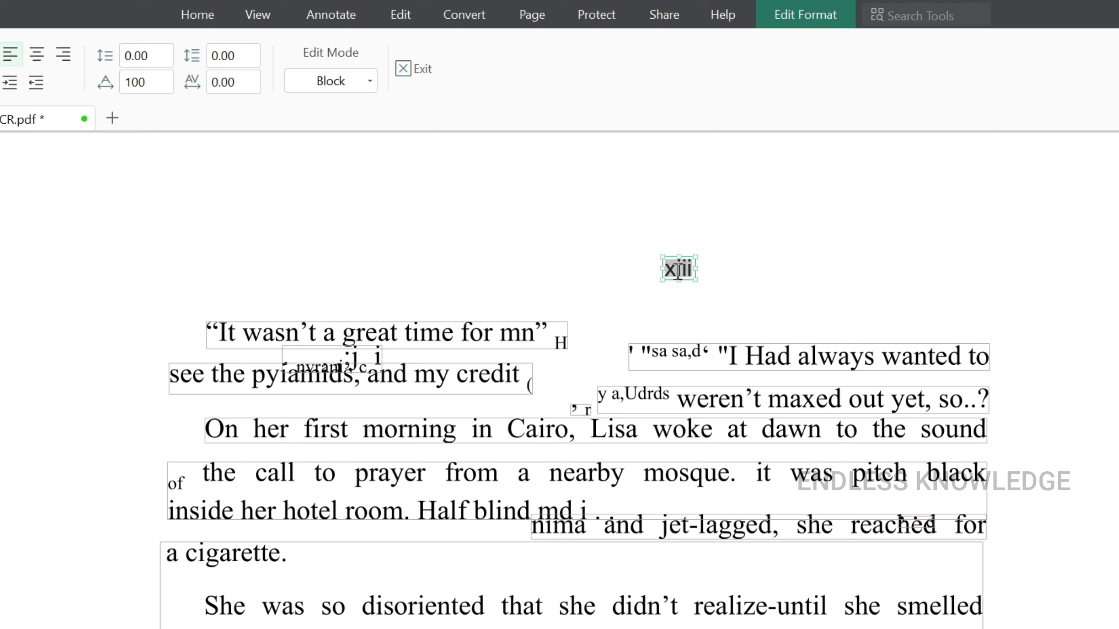
key("Delete")
left_click(609, 308)
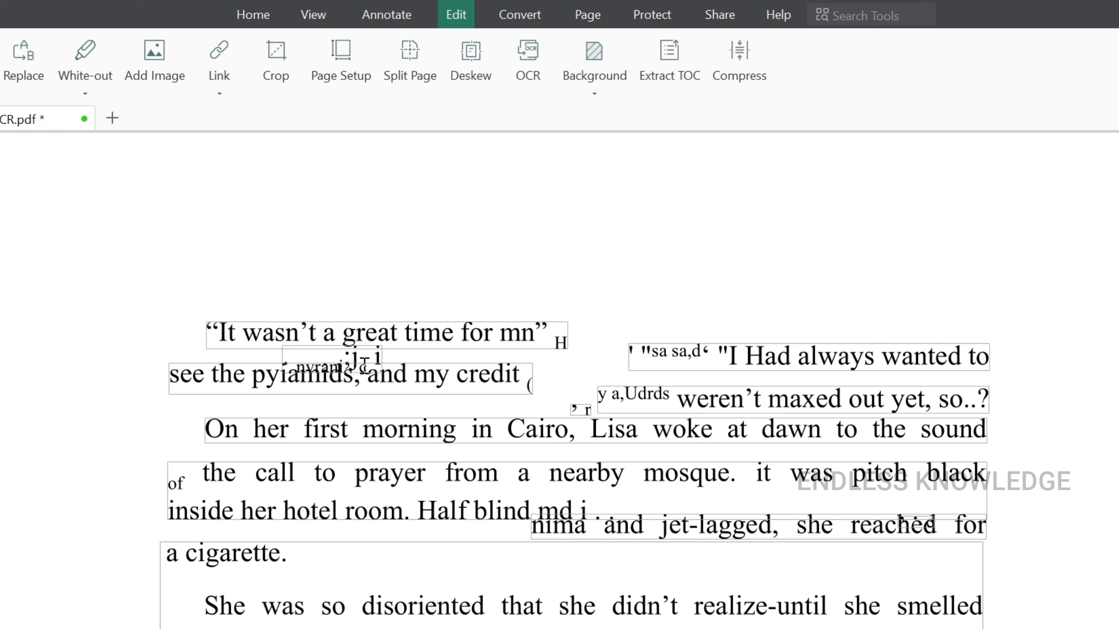
Move the opening "It wasn't a great time for mn" text block up into the cleared header area and widen it to the body text's right edge
left_click(344, 336)
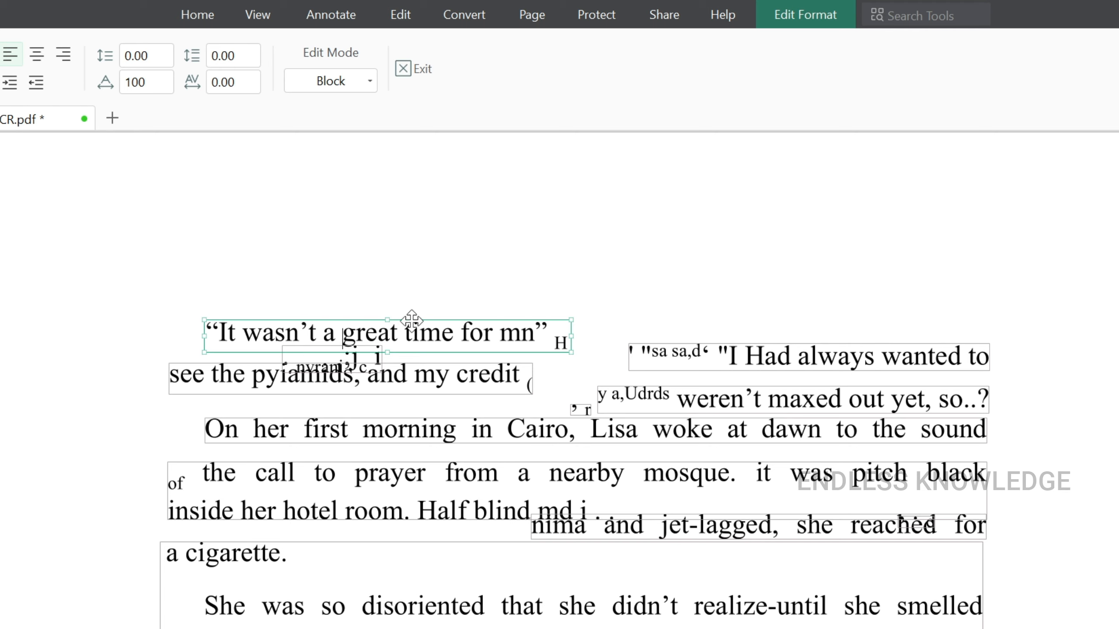
left_click_drag(412, 320, 360, 220)
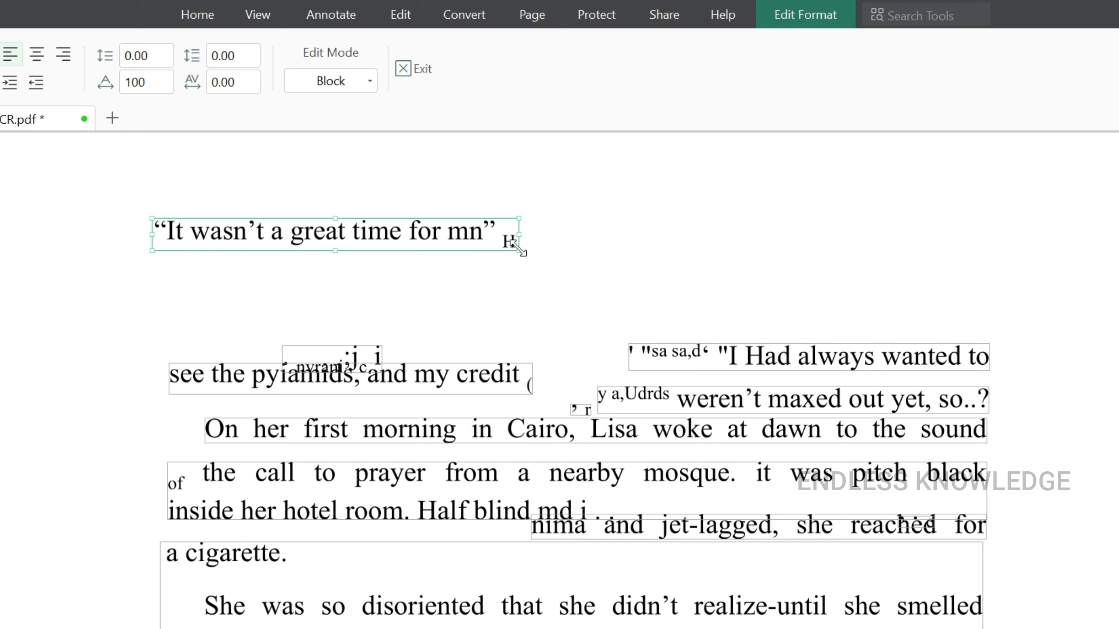
left_click_drag(519, 250, 727, 304)
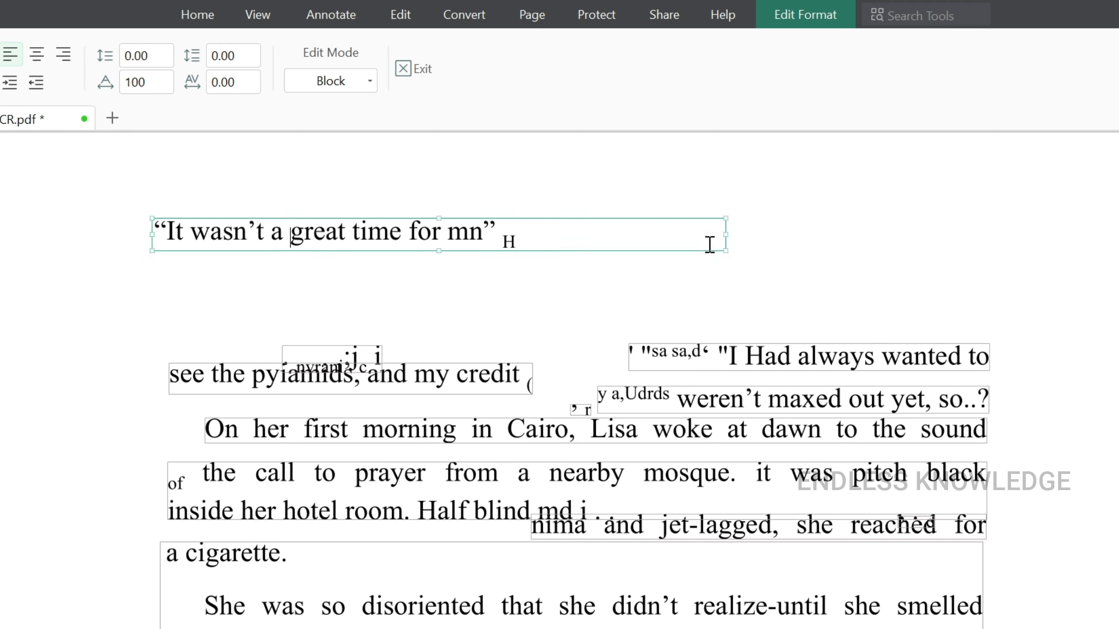
left_click_drag(725, 234, 991, 238)
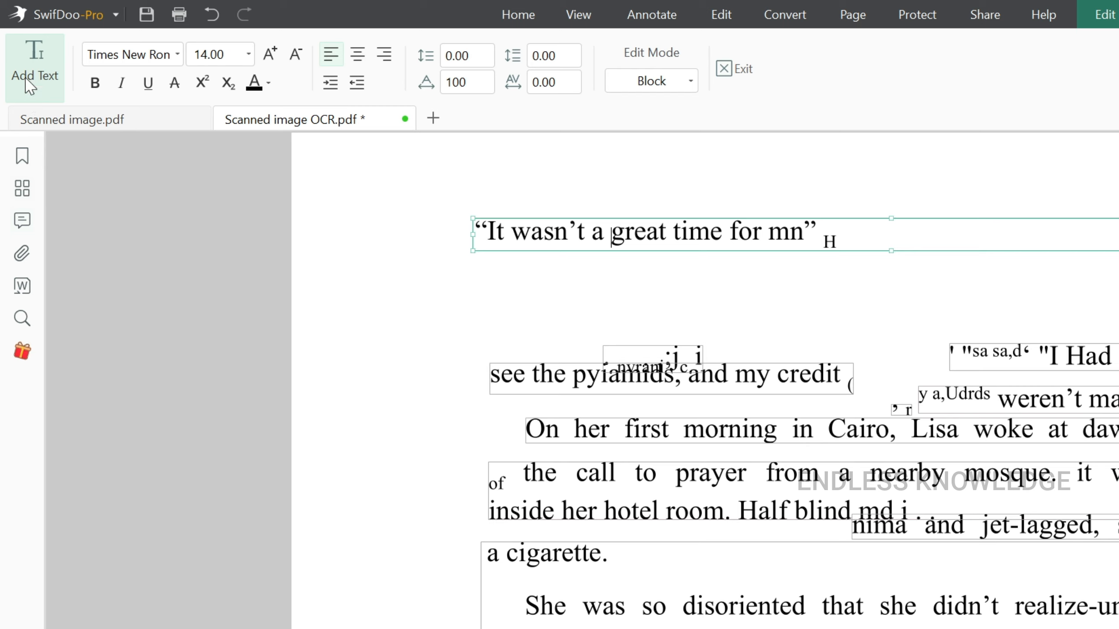
Try adding a one-word sample text box beneath the opening line of page 1, and delete it
left_click(29, 78)
left_click(479, 292)
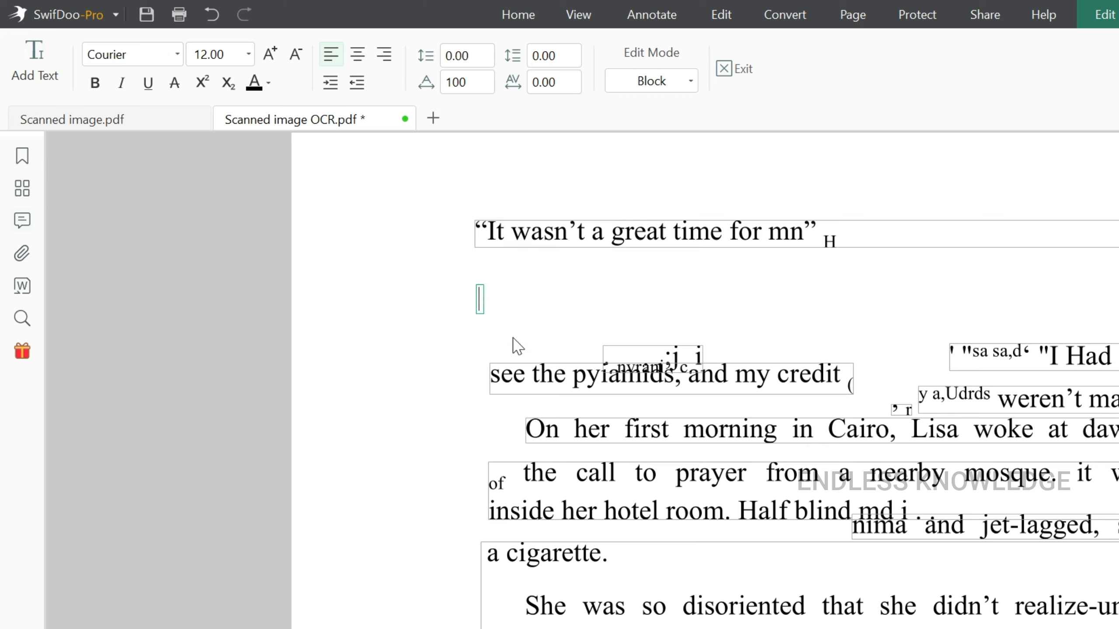
type("george")
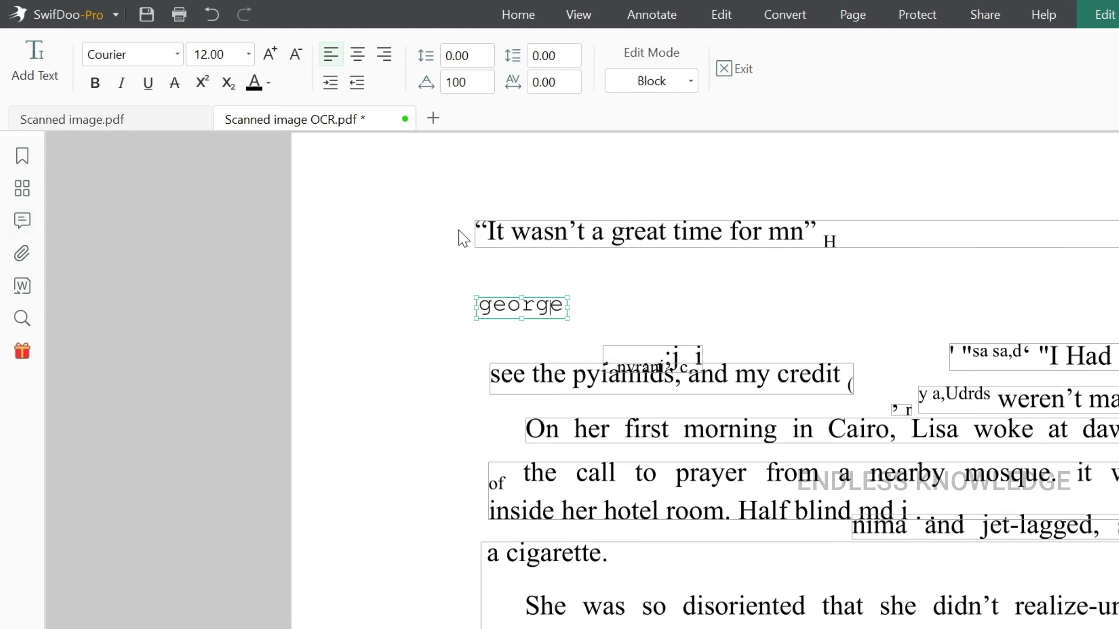
key("Delete")
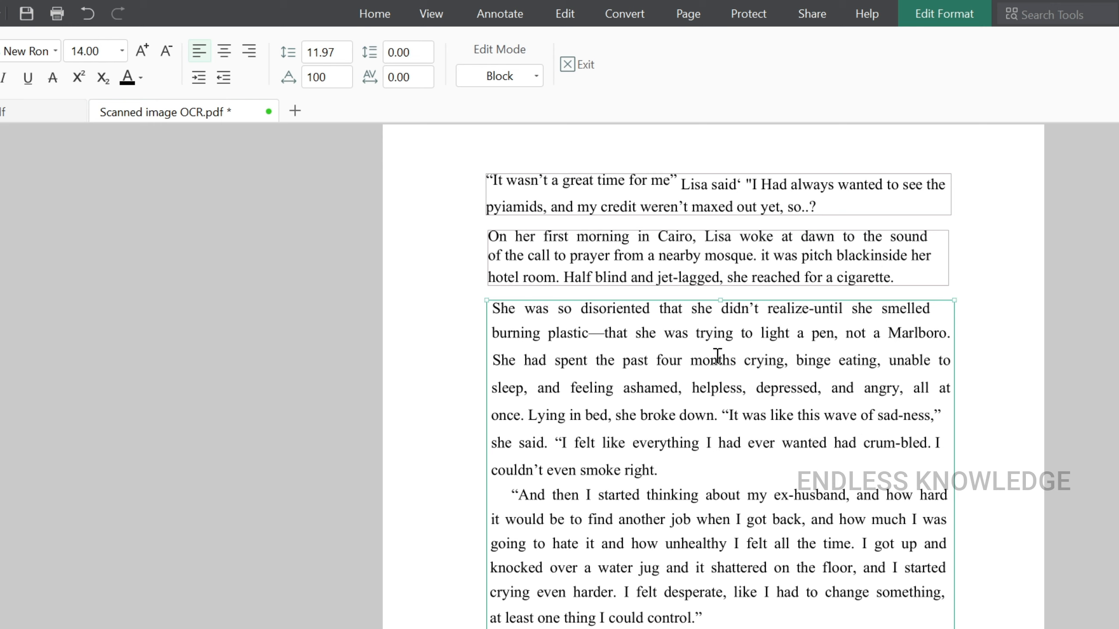
Start creating a new PDF signature and browse for a signature image, leaving the file selection without choosing one
left_click(748, 14)
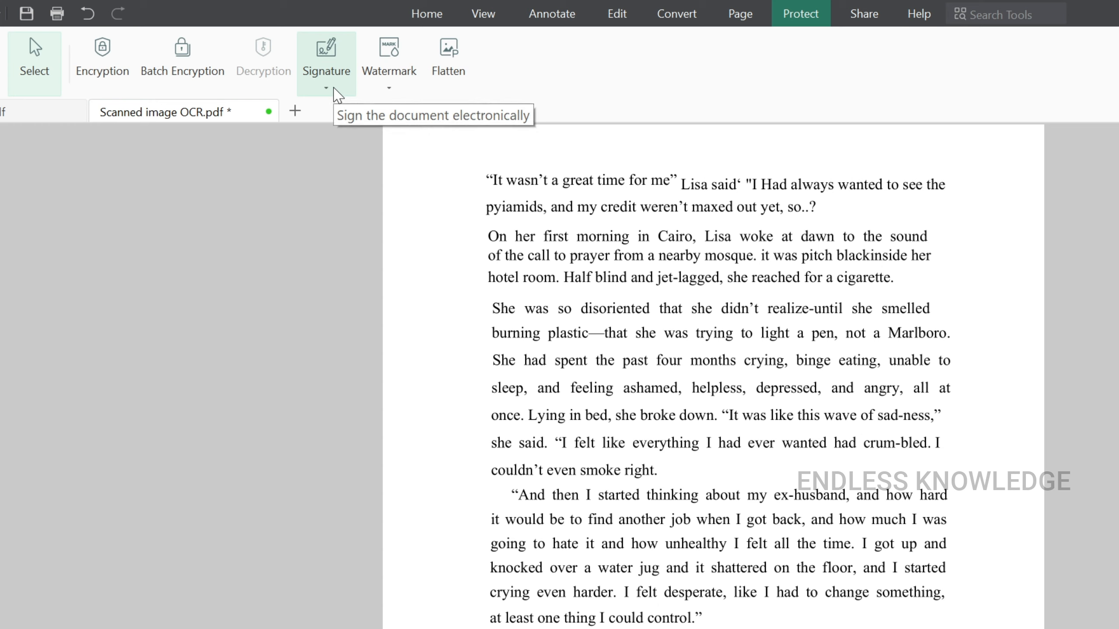
left_click(337, 95)
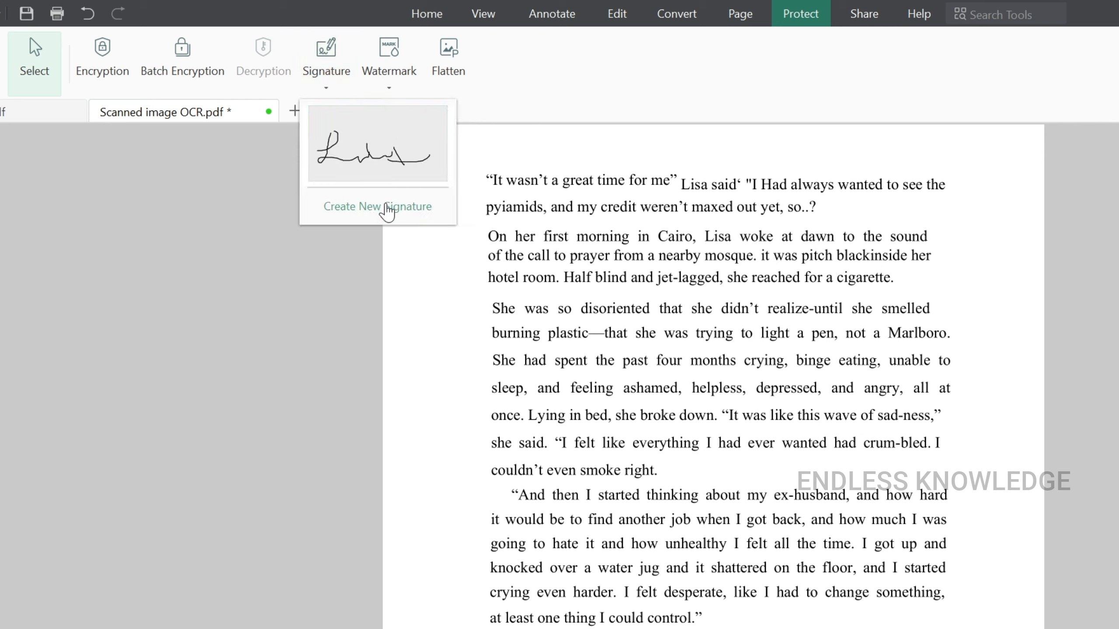
left_click(387, 208)
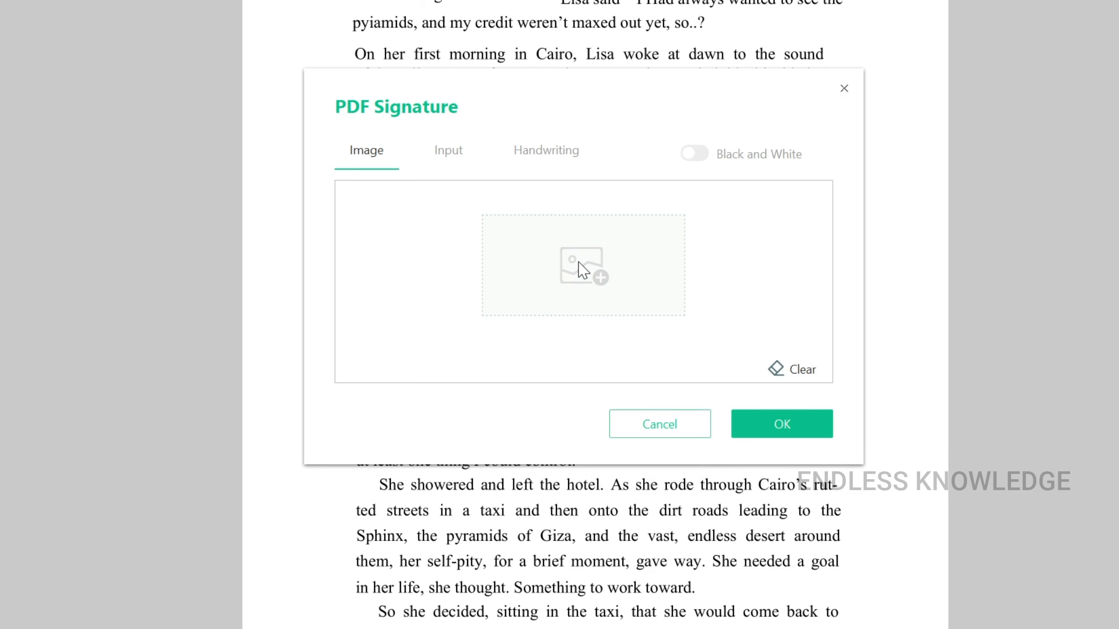
left_click(581, 266)
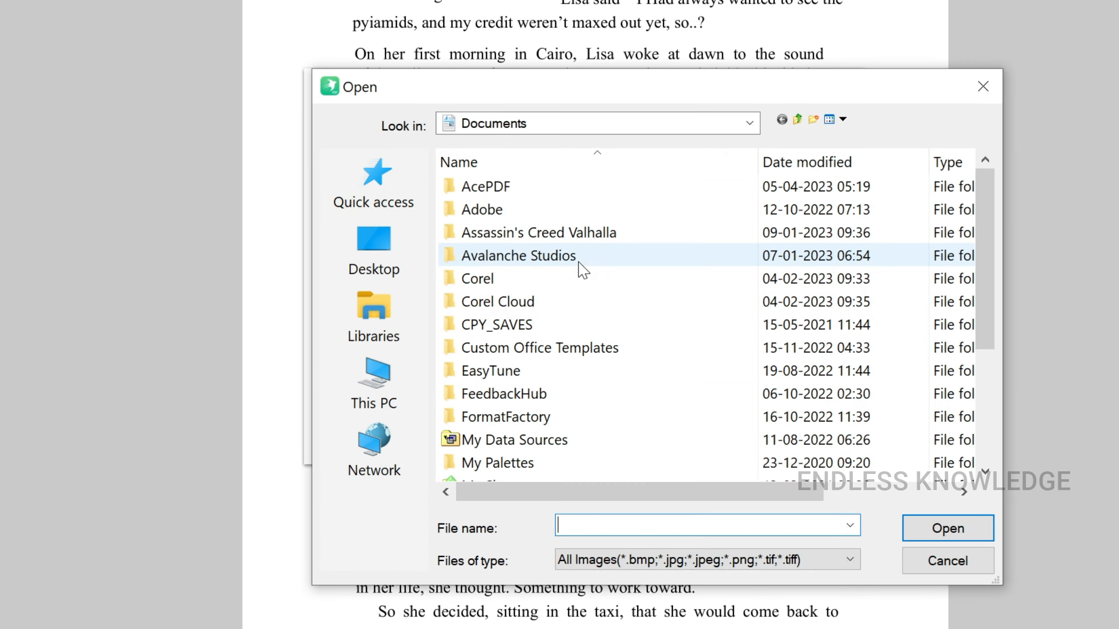
left_click(933, 568)
Try a typed text signature by entering a first name in Arial, and erase it
left_click(458, 152)
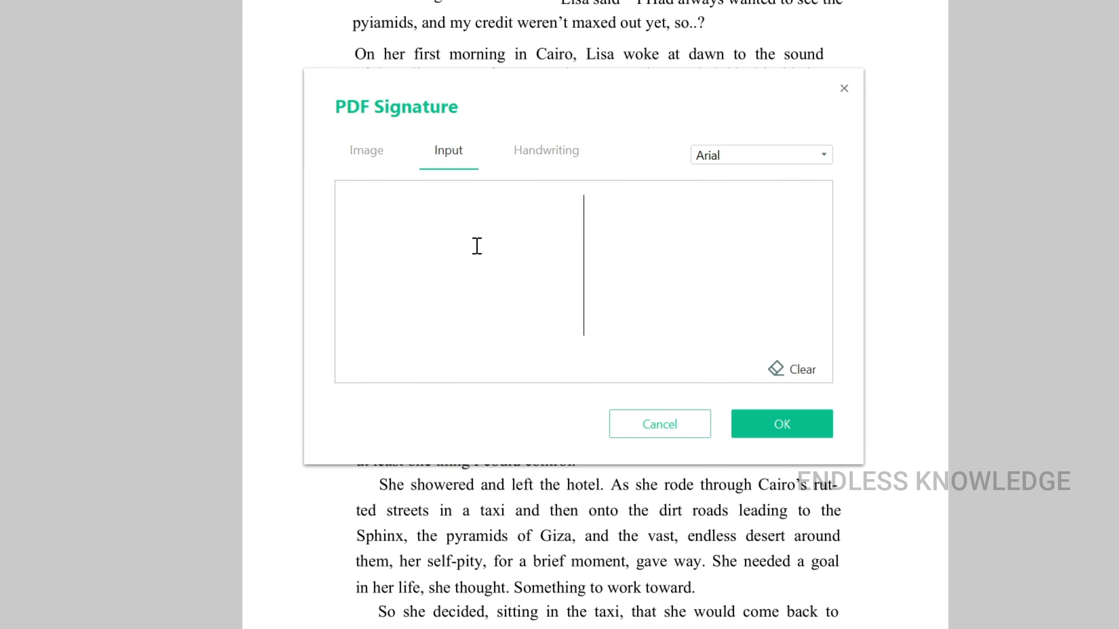
type("Georg")
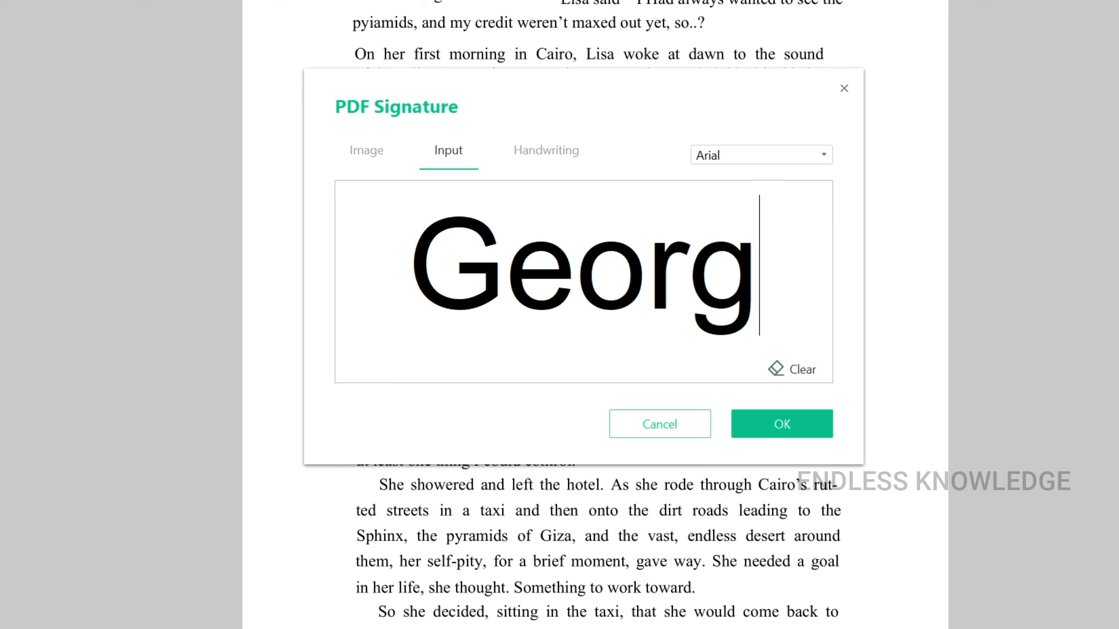
type("e")
key("BackSpace")
key("BackSpace")
key("BackSpace")
key("BackSpace")
key("BackSpace")
key("BackSpace")
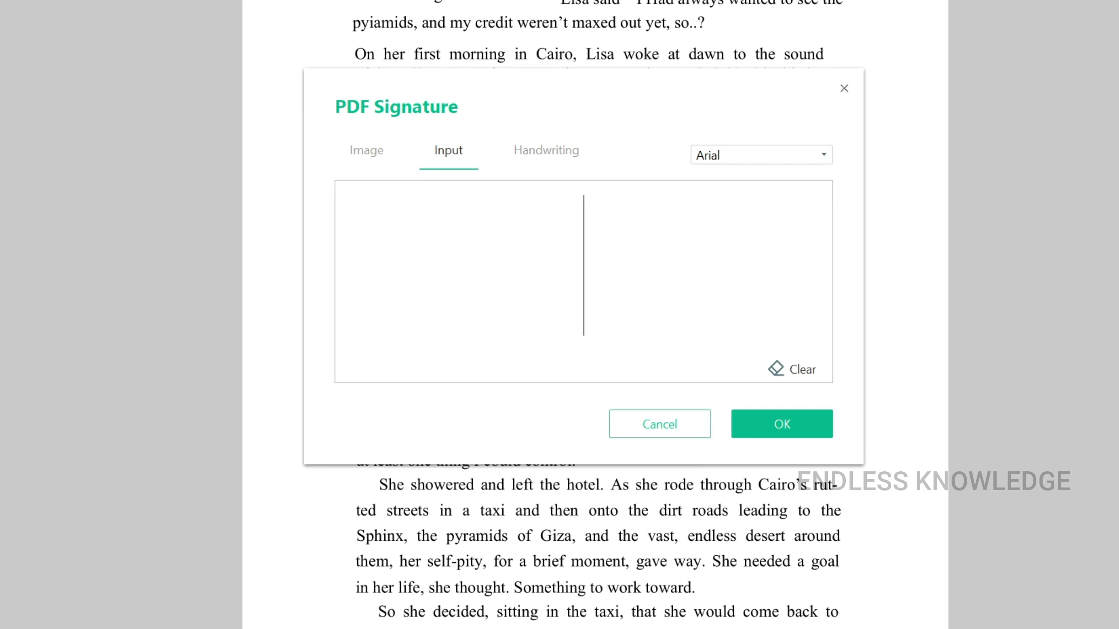
Try drawing a handwritten signature with a 1pt stroke, and clear the drawing
left_click(559, 152)
mouse_move(388, 276)
left_mouse_down()
mouse_move(419, 277)
mouse_move(406, 349)
left_mouse_up()
left_click_drag(524, 289, 527, 335)
mouse_move(440, 324)
left_mouse_down()
mouse_move(688, 289)
mouse_move(775, 299)
left_mouse_up()
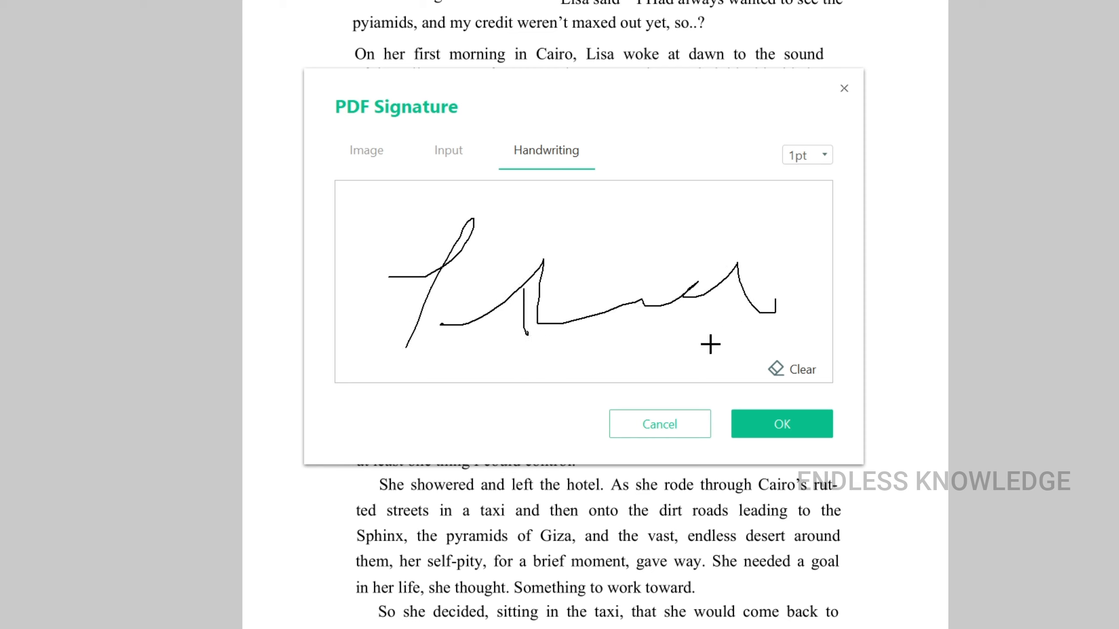
left_click(787, 369)
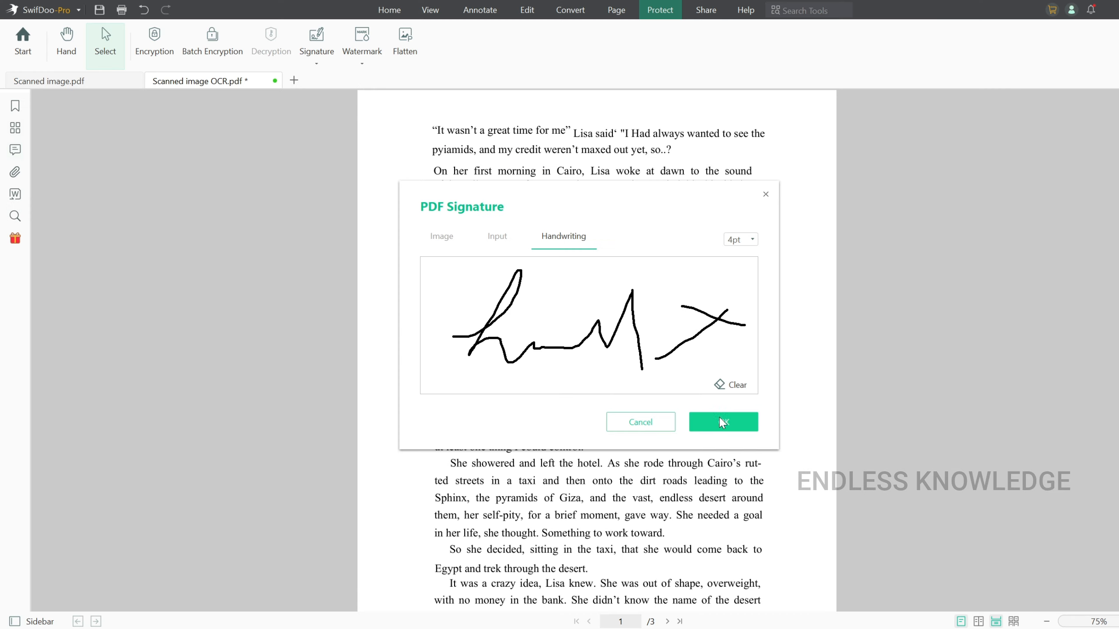
Accept the handwritten signature drawn at 4pt and place it over the last paragraph of page 3
left_click(722, 422)
scroll(749, 445, "down", 10)
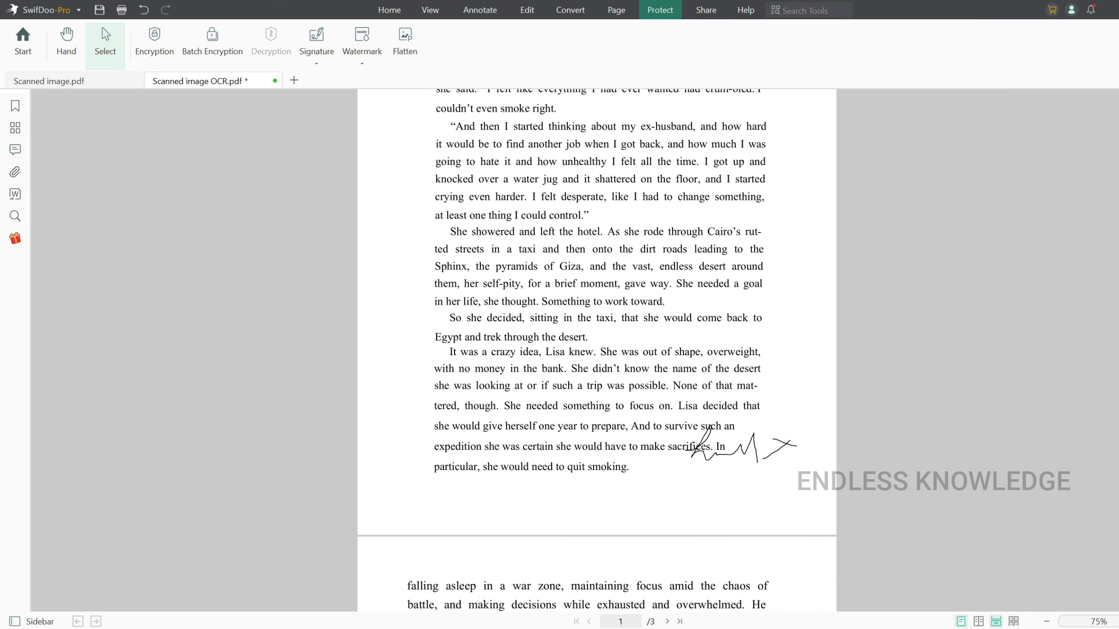
scroll(749, 445, "down", 10)
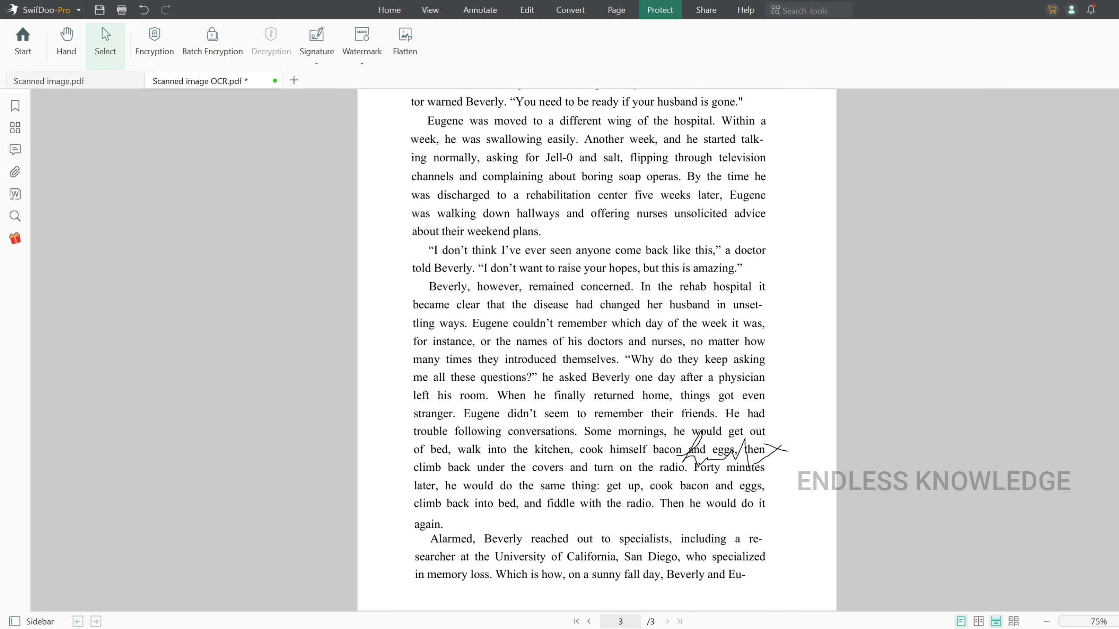
left_click(808, 540)
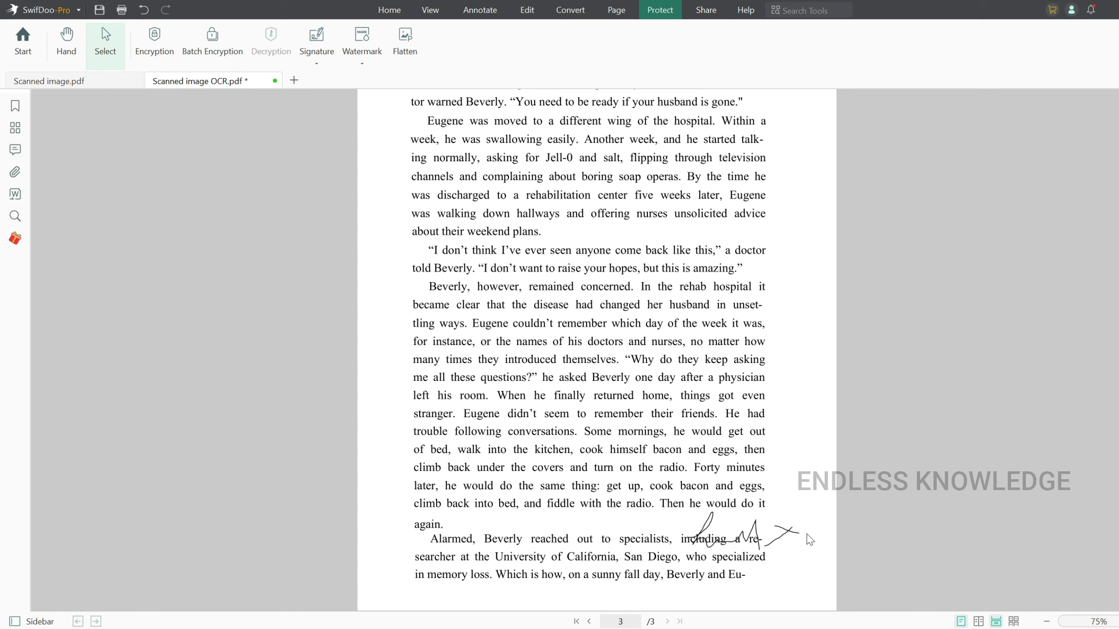
Move the placed signature on page 3 up over the lines ending "Then he would do it"
left_click(762, 530)
left_click_drag(787, 510, 789, 562)
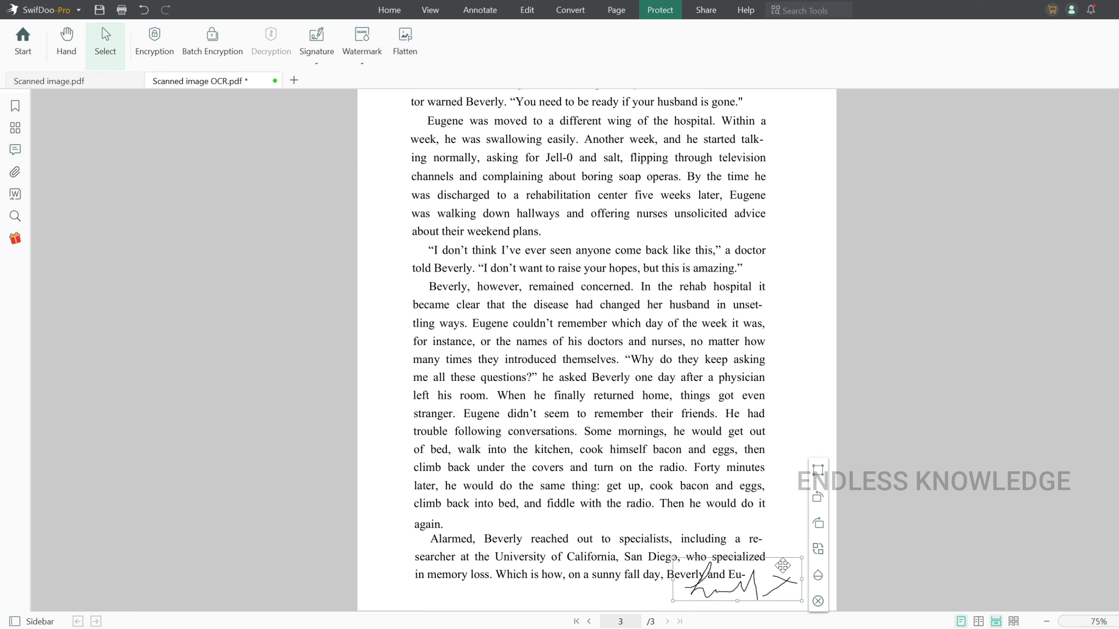
left_click_drag(782, 565, 767, 480)
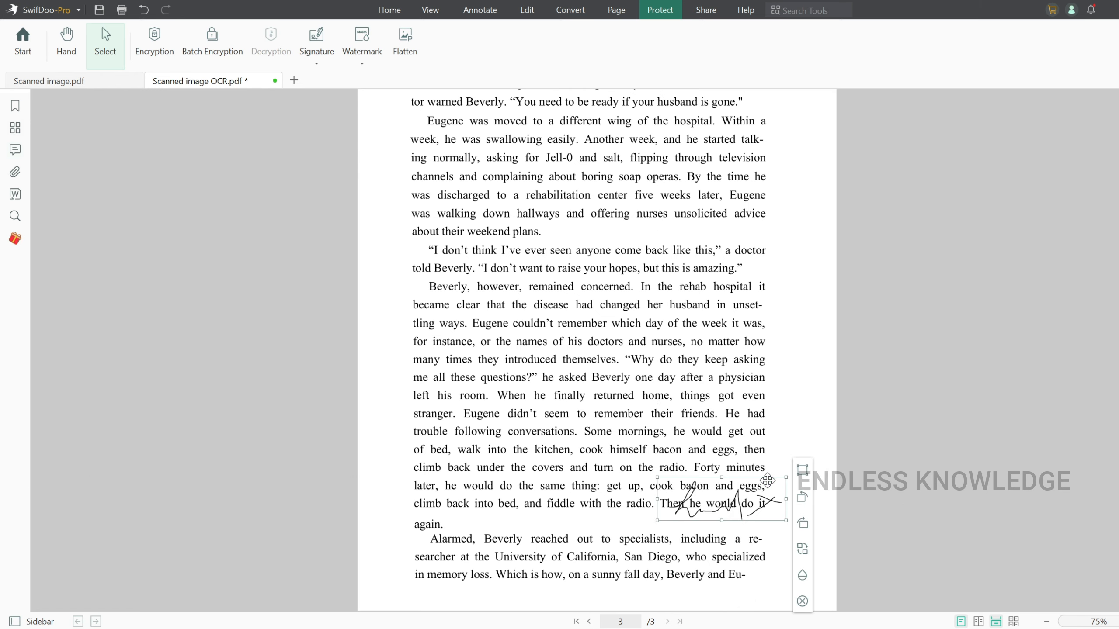
Try the custom watermark settings with File as the source and a page range, and cancel the watermark
scroll(769, 482, "up", 20)
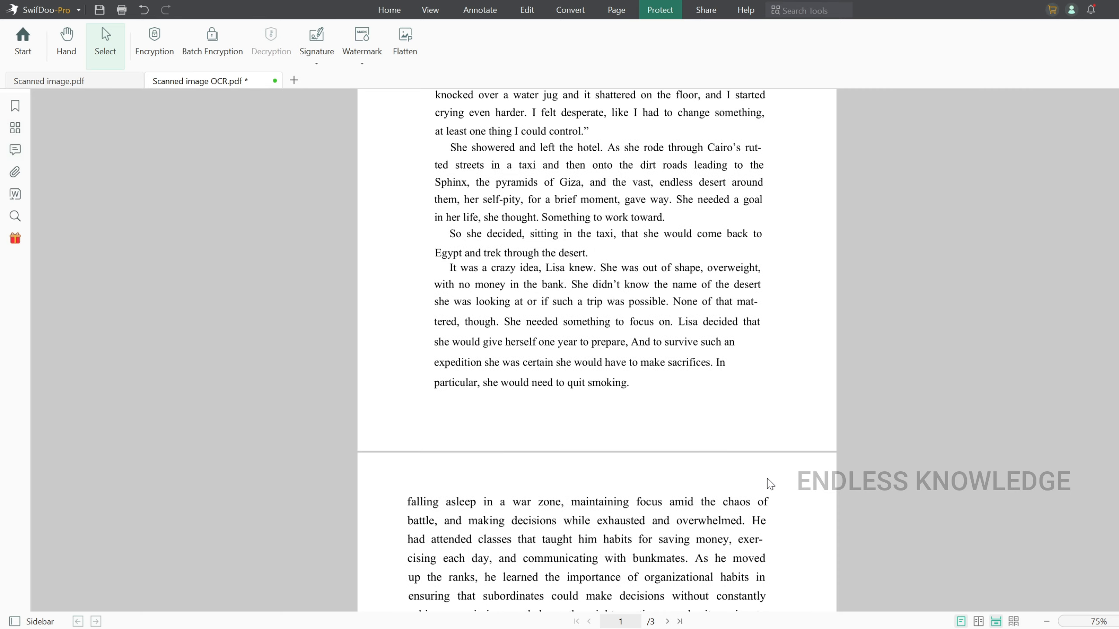
scroll(769, 483, "up", 7)
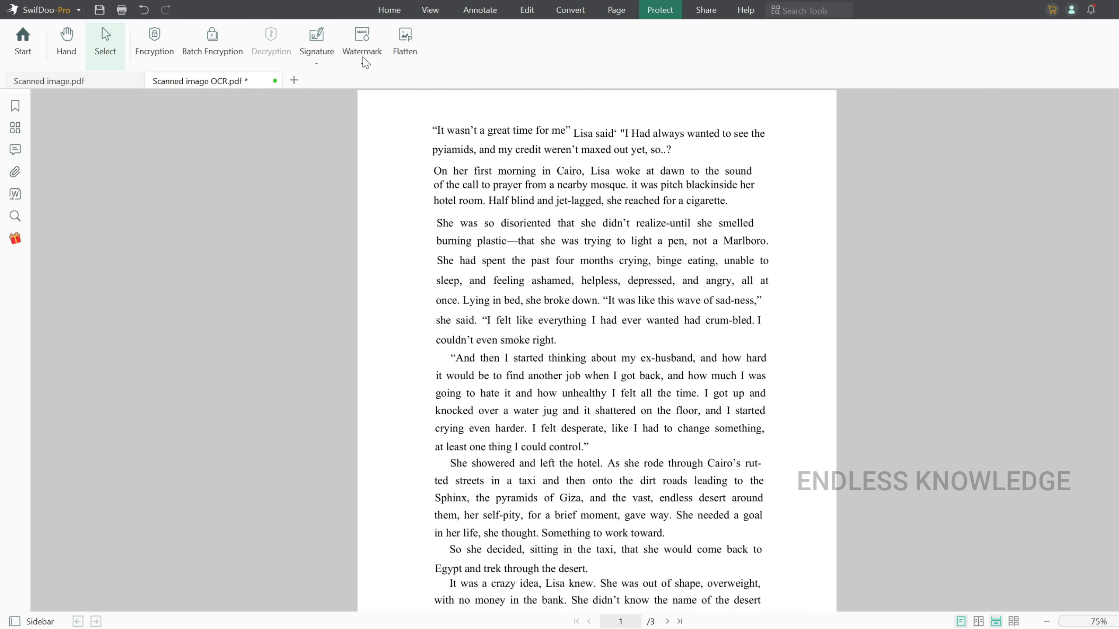
left_click(362, 42)
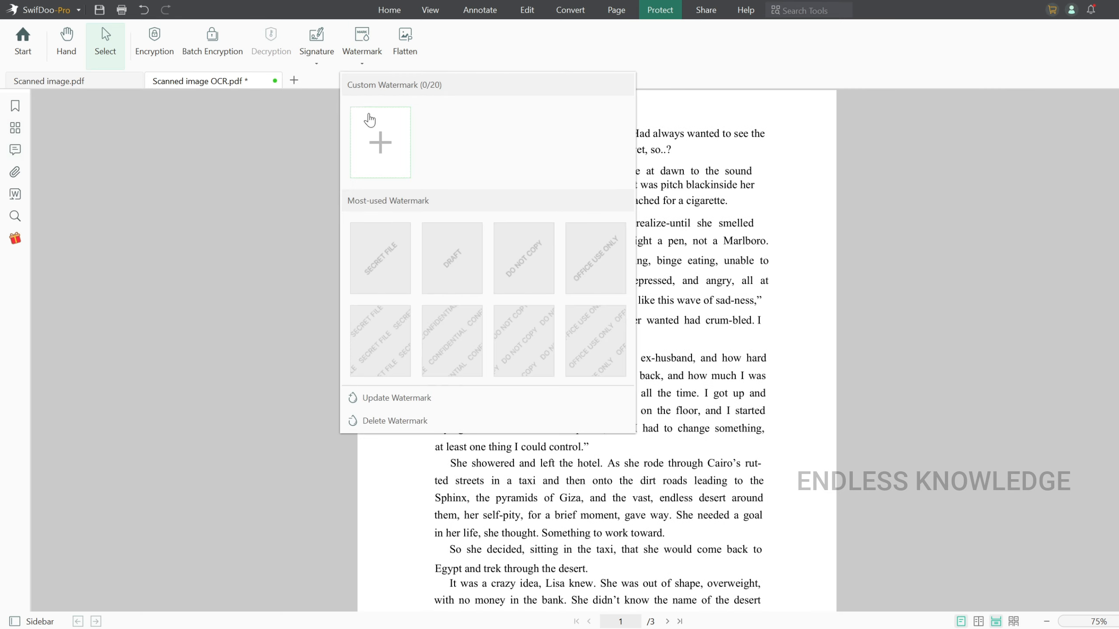
left_click(379, 144)
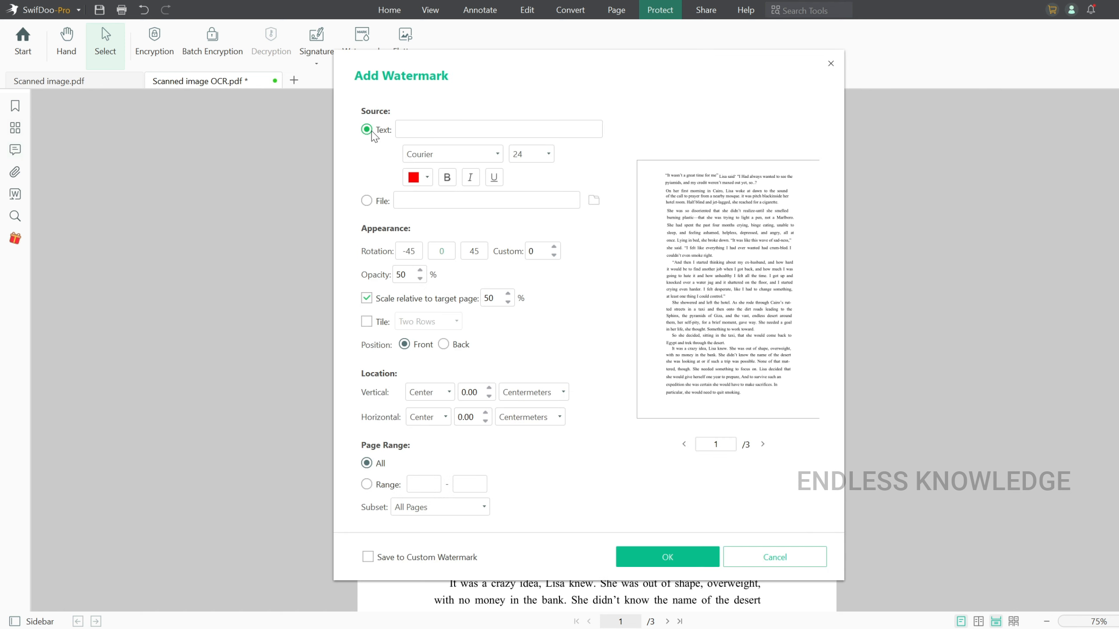
left_click(382, 201)
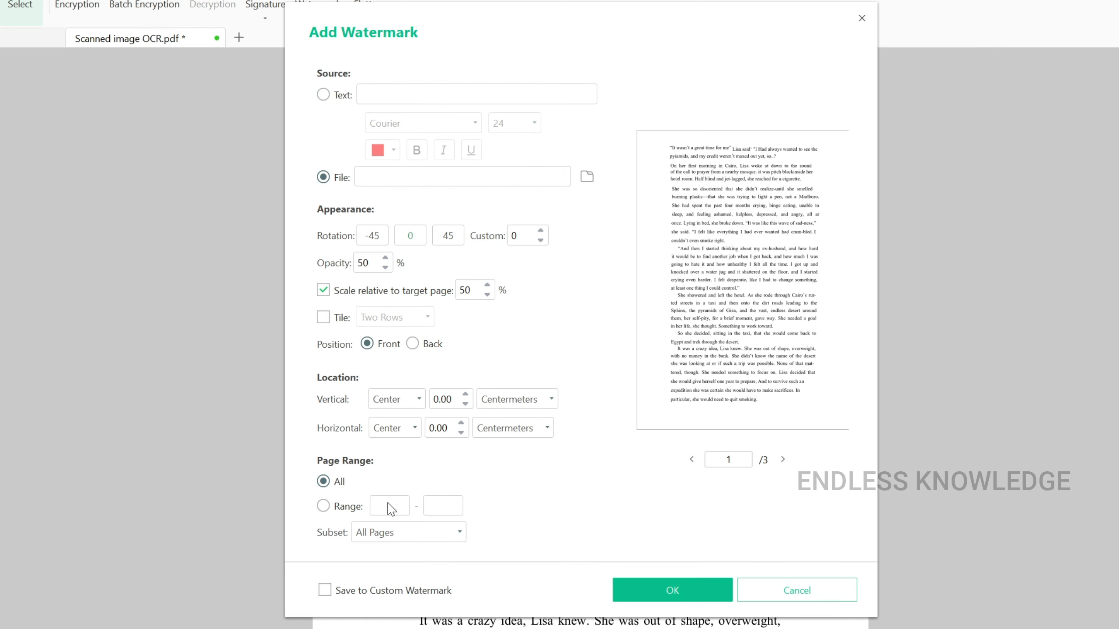
left_click(354, 508)
left_click(763, 586)
Apply the ready-made tiled CONFIDENTIAL watermark to the document and check it on the pages
left_click(324, 16)
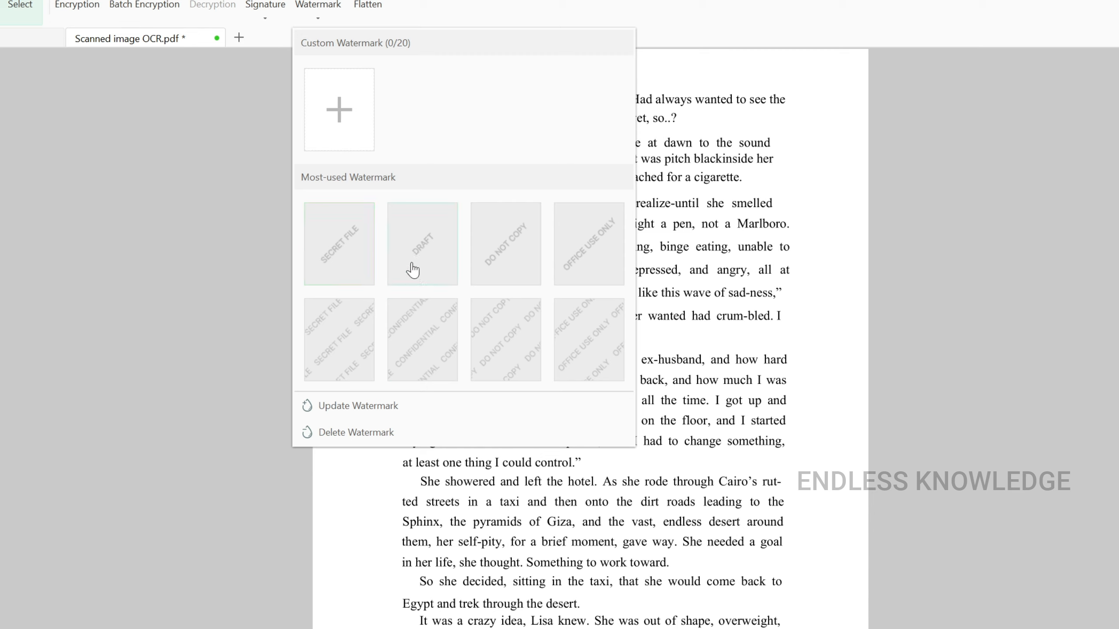
left_click(421, 360)
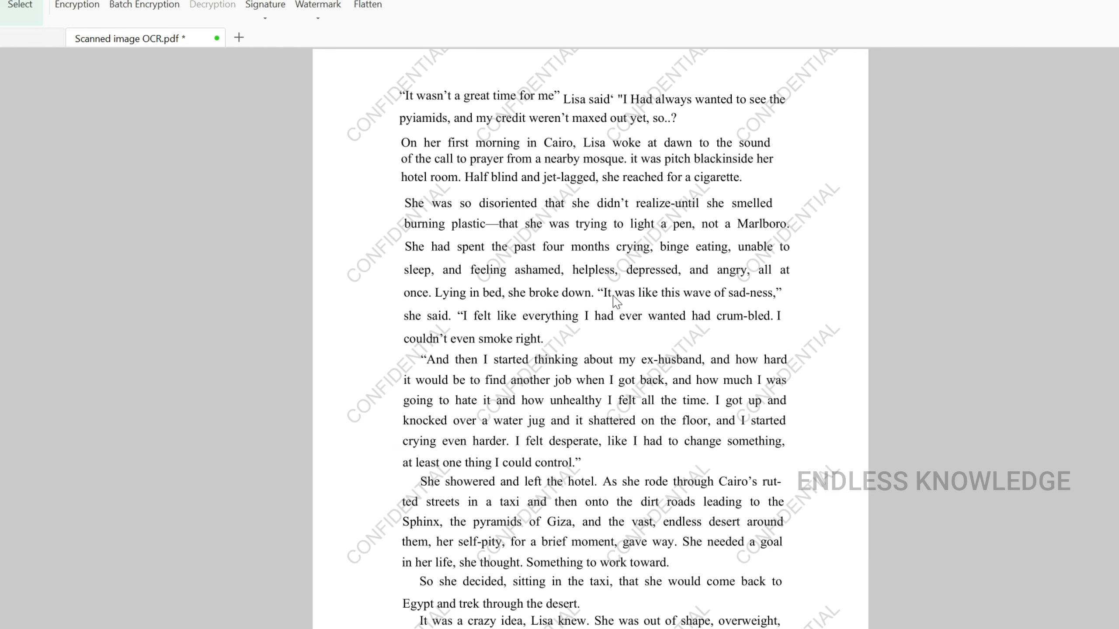
scroll(616, 303, "down", 10)
scroll(622, 331, "up", 9)
Delete all watermarks from the document and check the pages
left_click(318, 11)
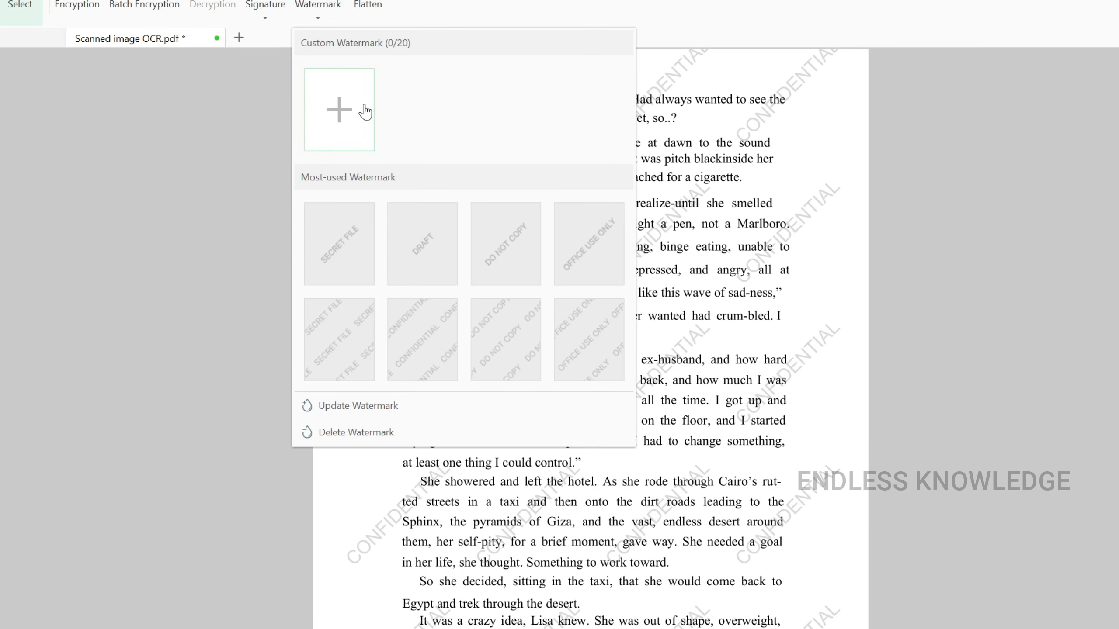
left_click(400, 432)
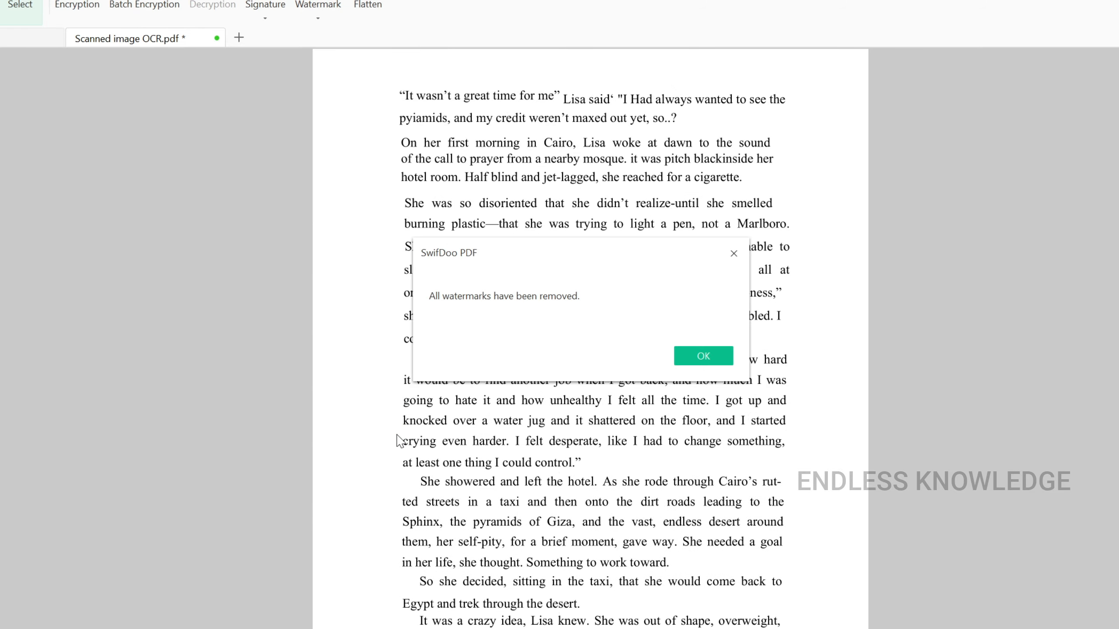
left_click(631, 355)
scroll(842, 309, "down", 10)
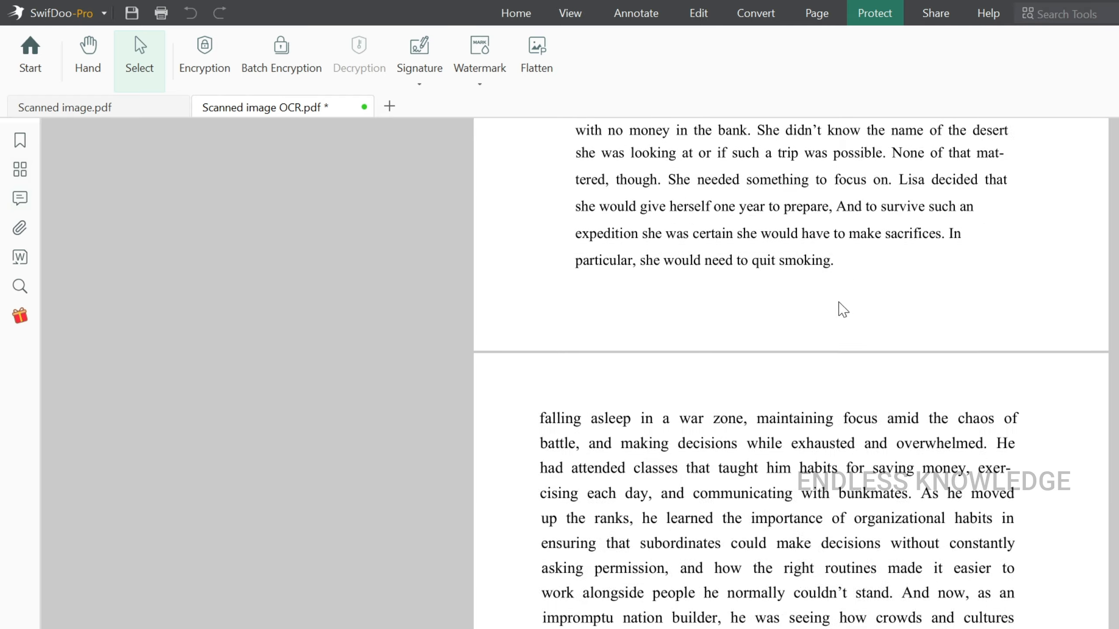
scroll(842, 309, "down", 15)
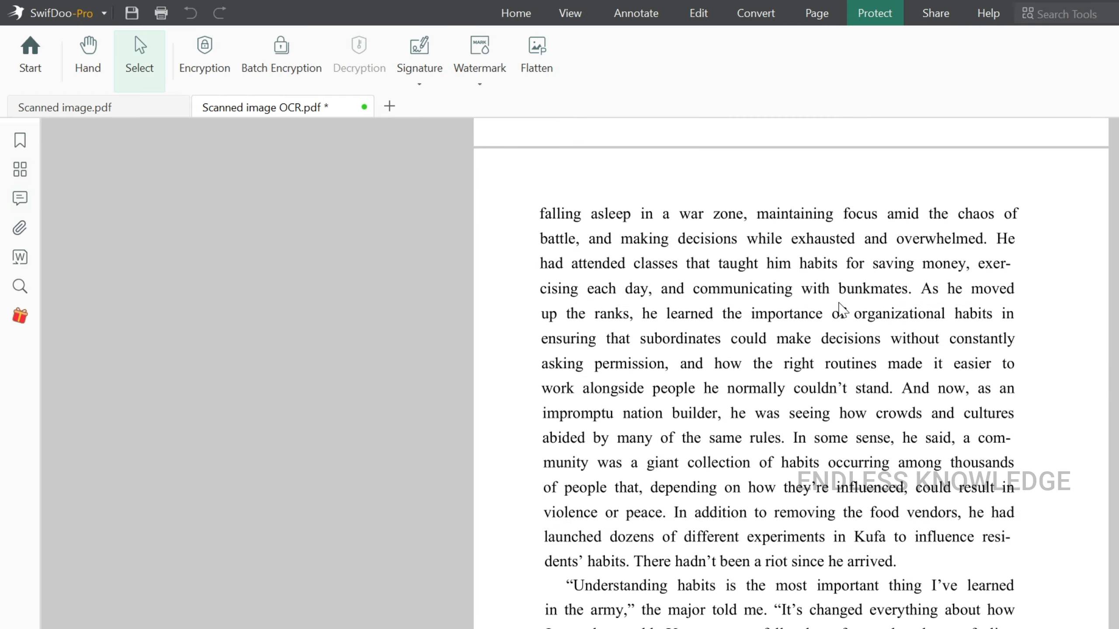
scroll(832, 297, "up", 20)
scroll(834, 295, "up", 5)
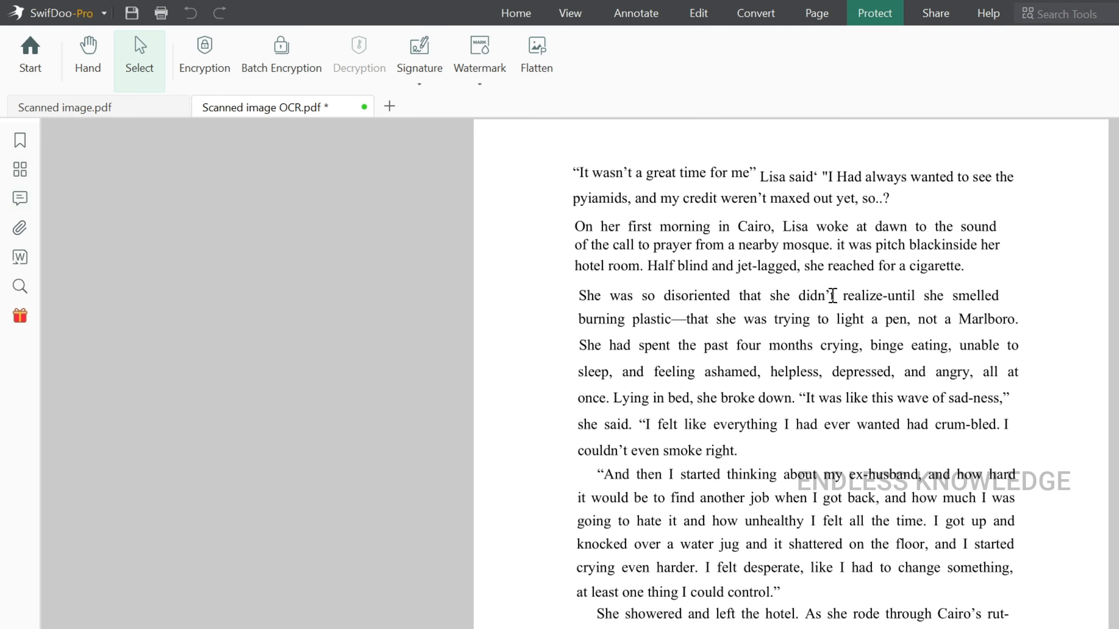
Move the first page behind the second page in the page overview and confirm the reordering
left_click(812, 13)
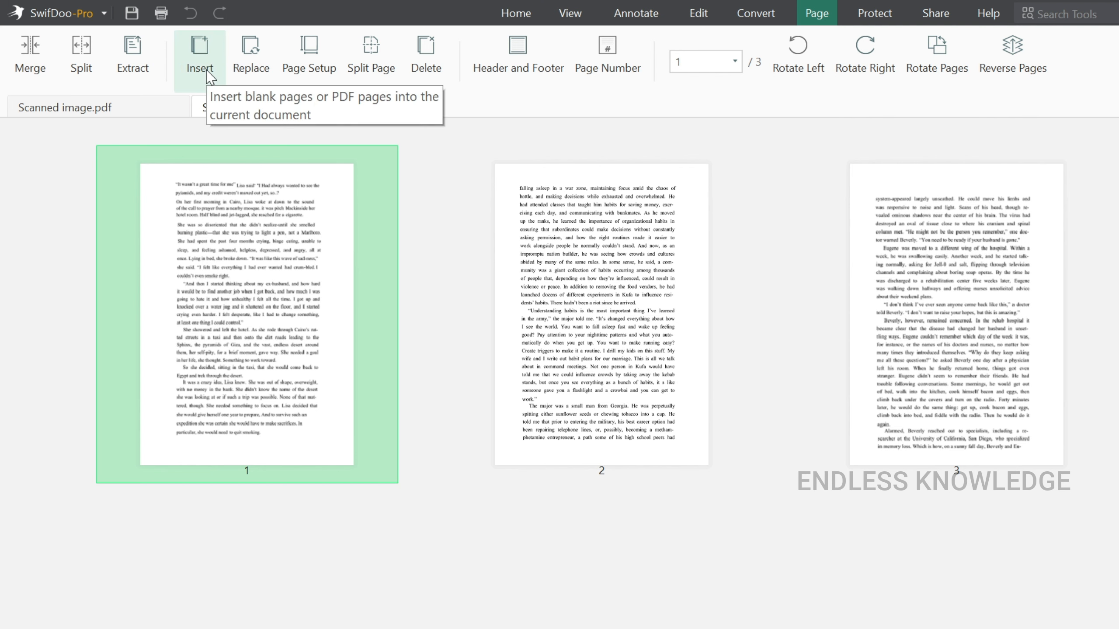
mouse_move(286, 272)
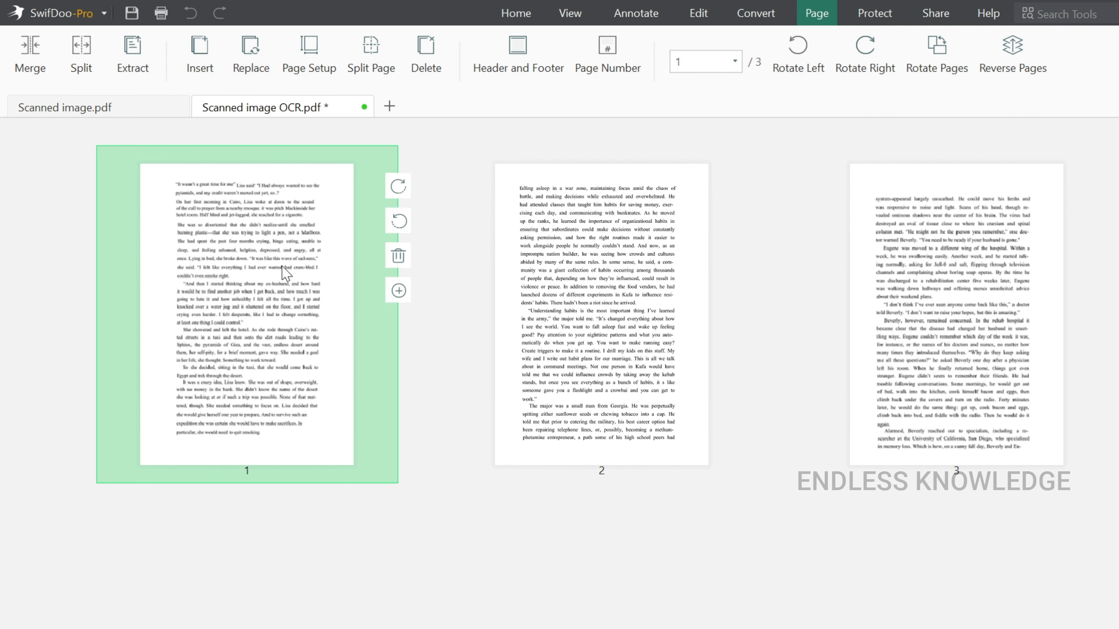
left_click_drag(286, 272, 652, 326)
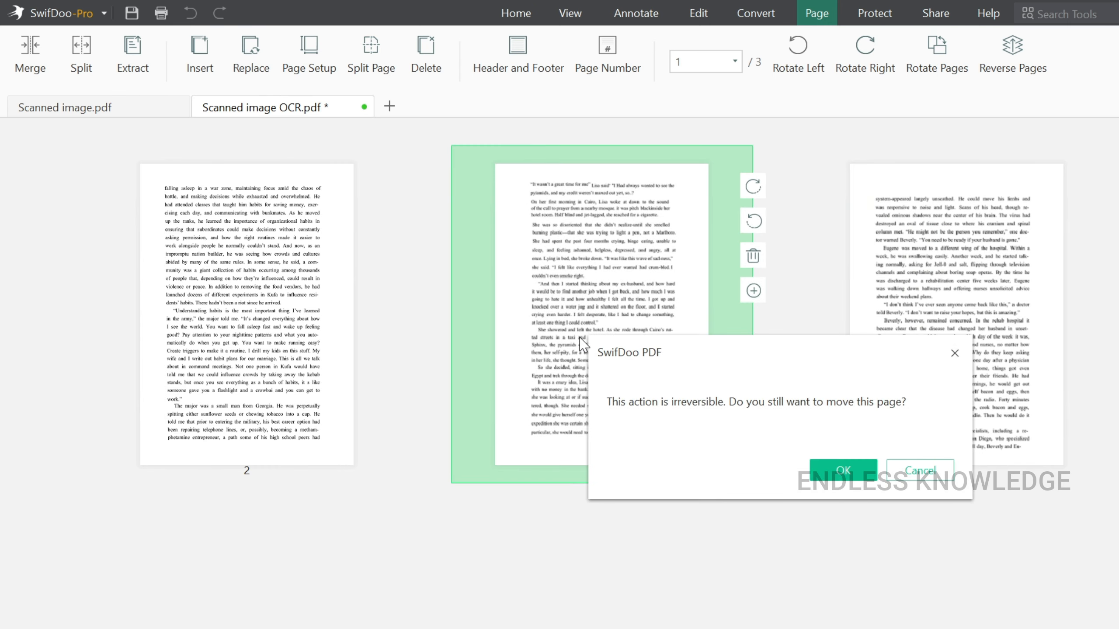
left_click(819, 467)
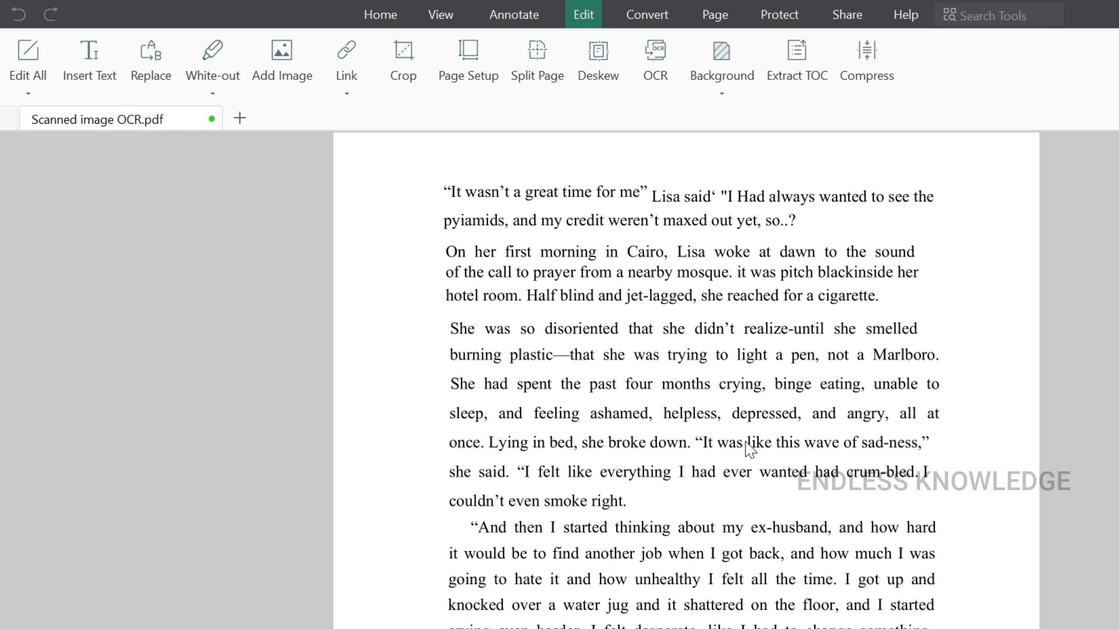
Draw a rectangle annotation on the "falling asleep in a war zone" page around its middle lines, and view the shape's weight and line style options
scroll(749, 461, "up", 15)
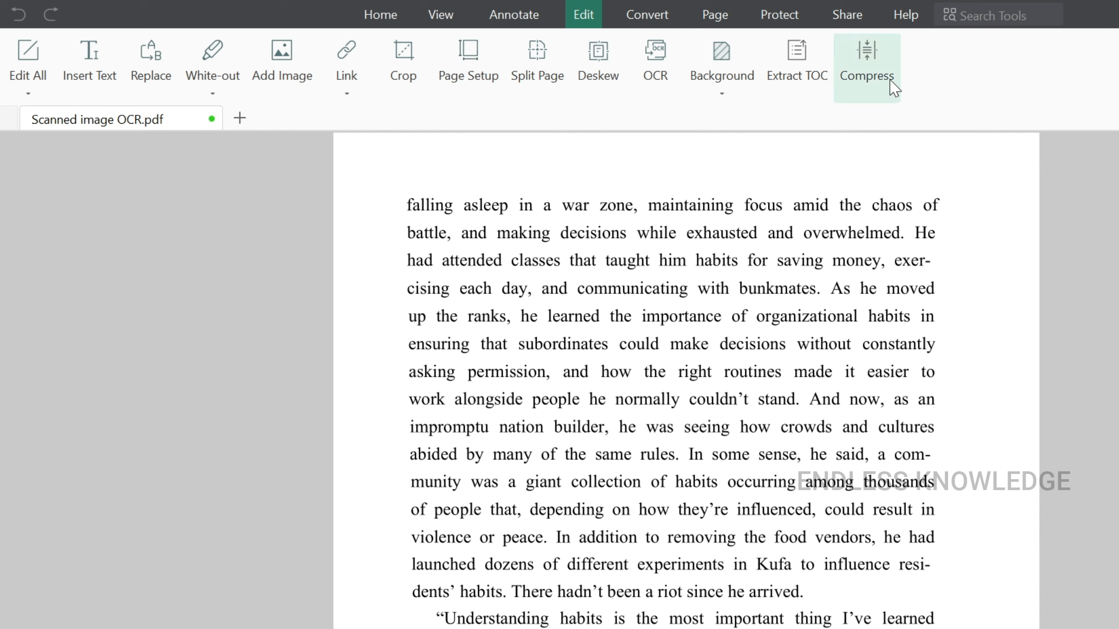
left_click(541, 22)
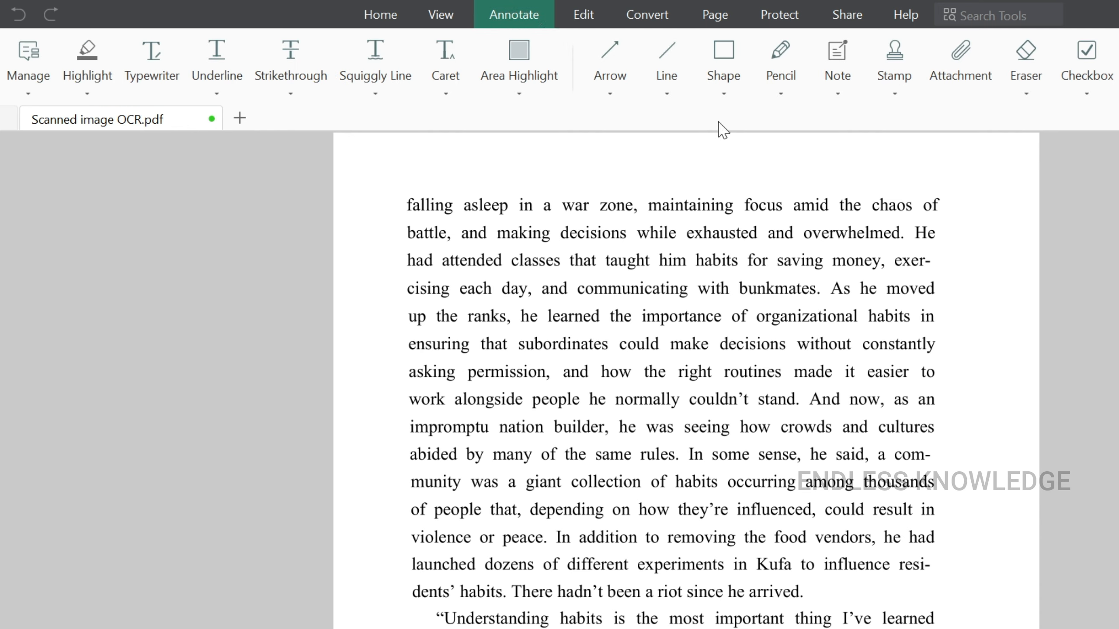
left_click(730, 89)
left_click(742, 129)
mouse_move(573, 332)
left_mouse_down()
mouse_move(835, 505)
mouse_move(821, 493)
left_mouse_up()
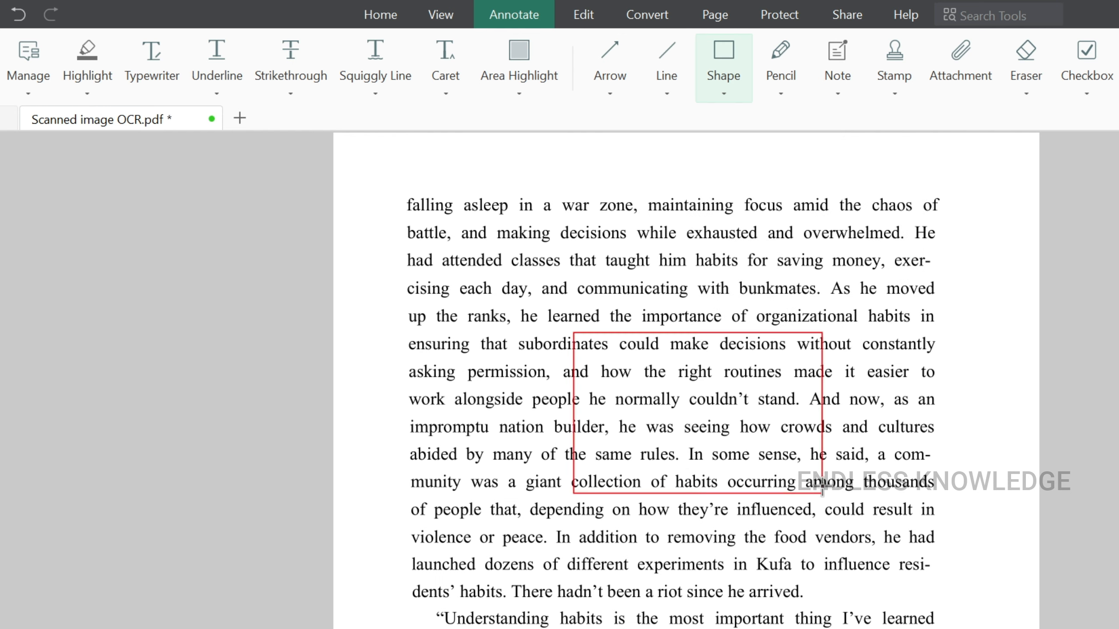
left_click(724, 94)
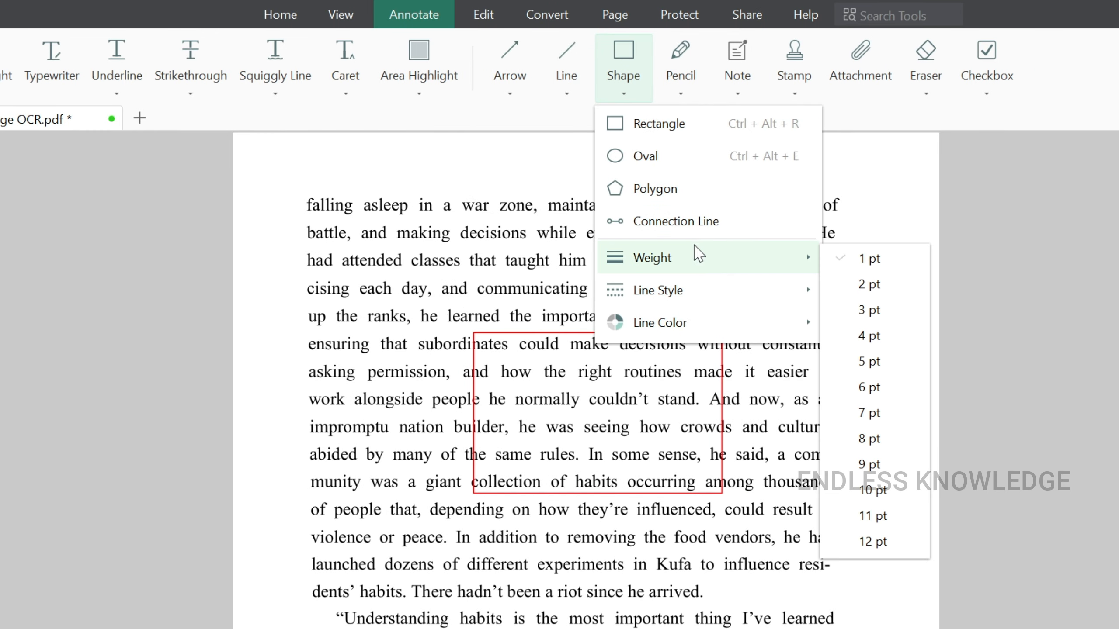
mouse_move(821, 290)
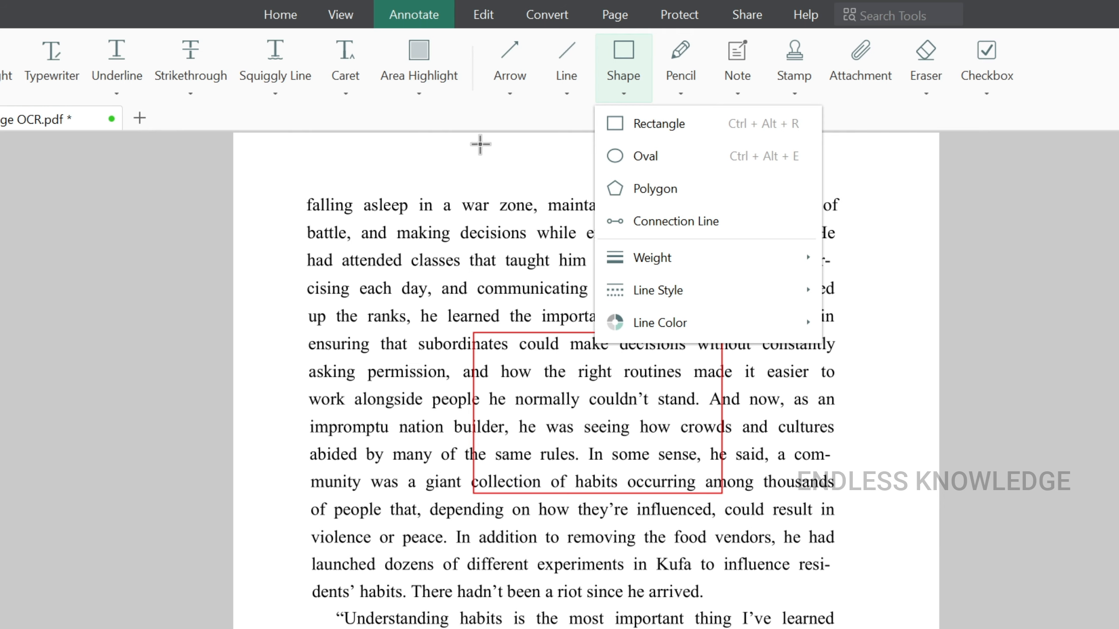
Undo the rectangle annotation drawn on the "falling asleep in a war zone" page
left_click(495, 128)
key("ctrl+z")
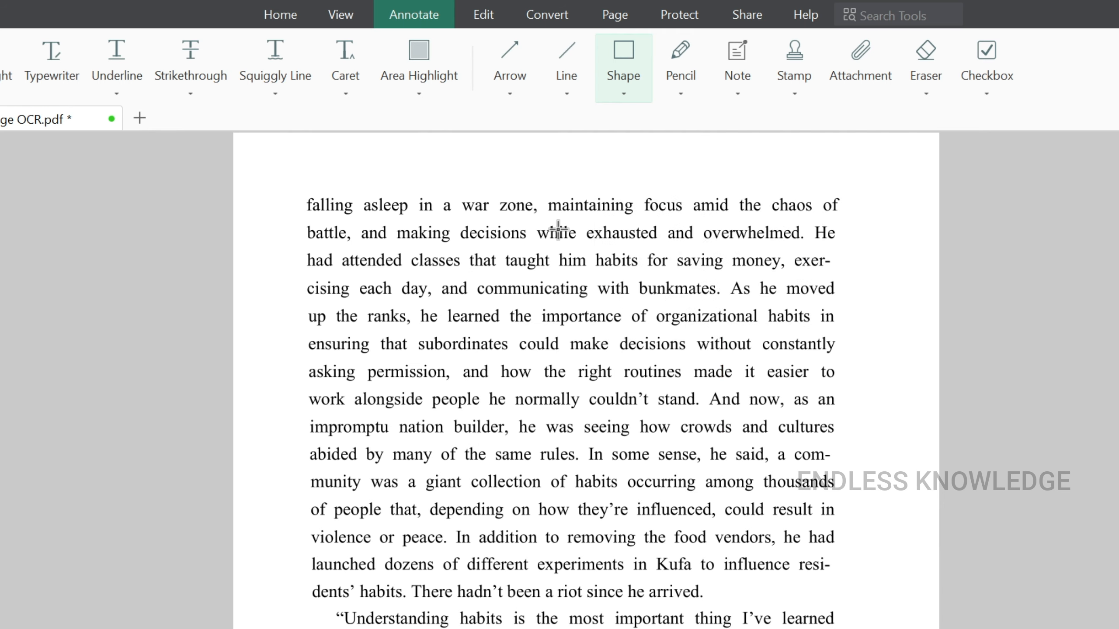
Use Quick Translation on the page's opening lines, from "falling asleep" through "saving money,", with Tamil as the target language
left_click(341, 15)
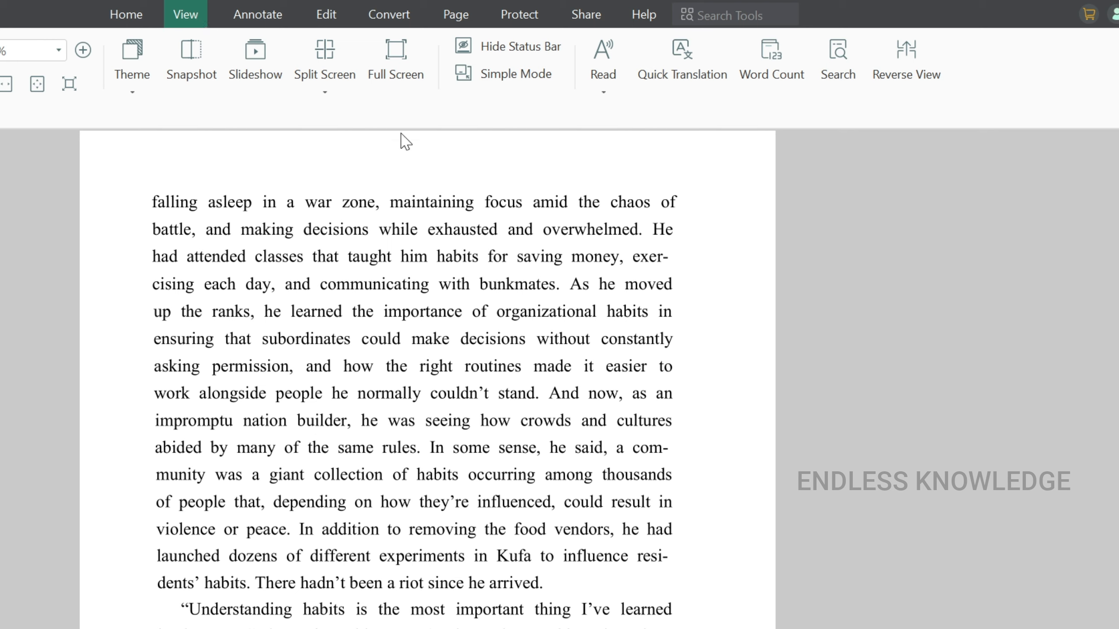
left_click(670, 72)
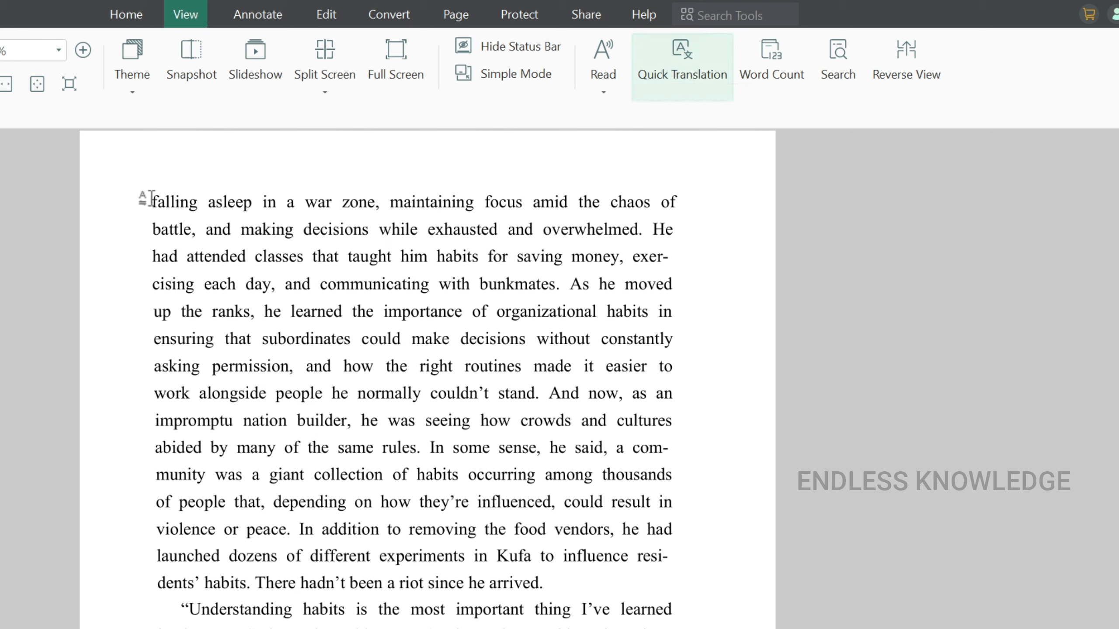
left_click_drag(150, 201, 630, 258)
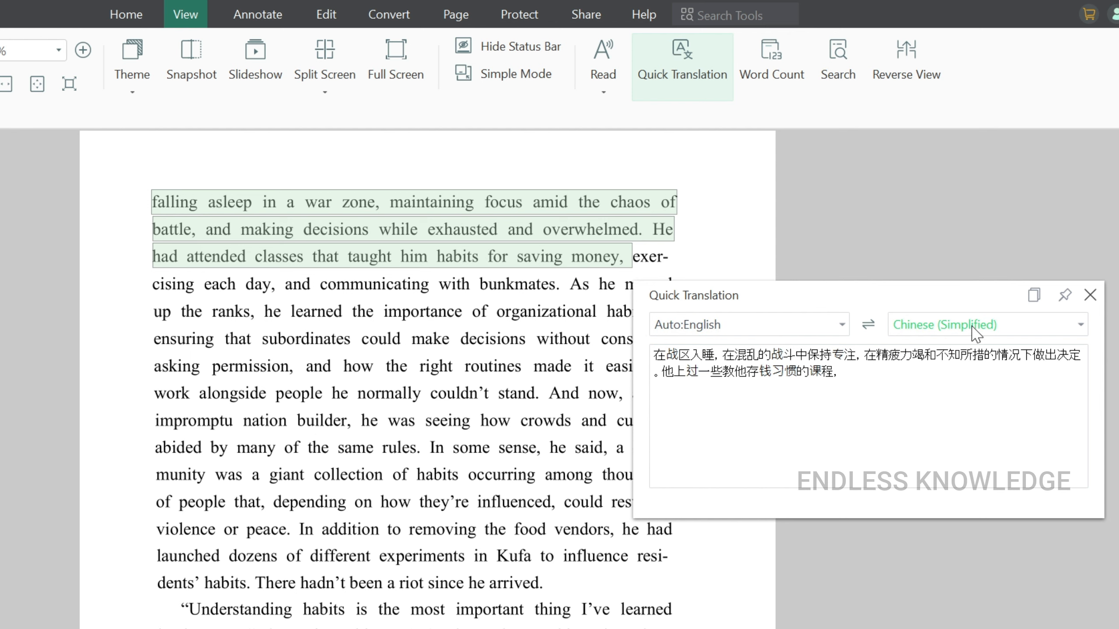
left_click(1064, 326)
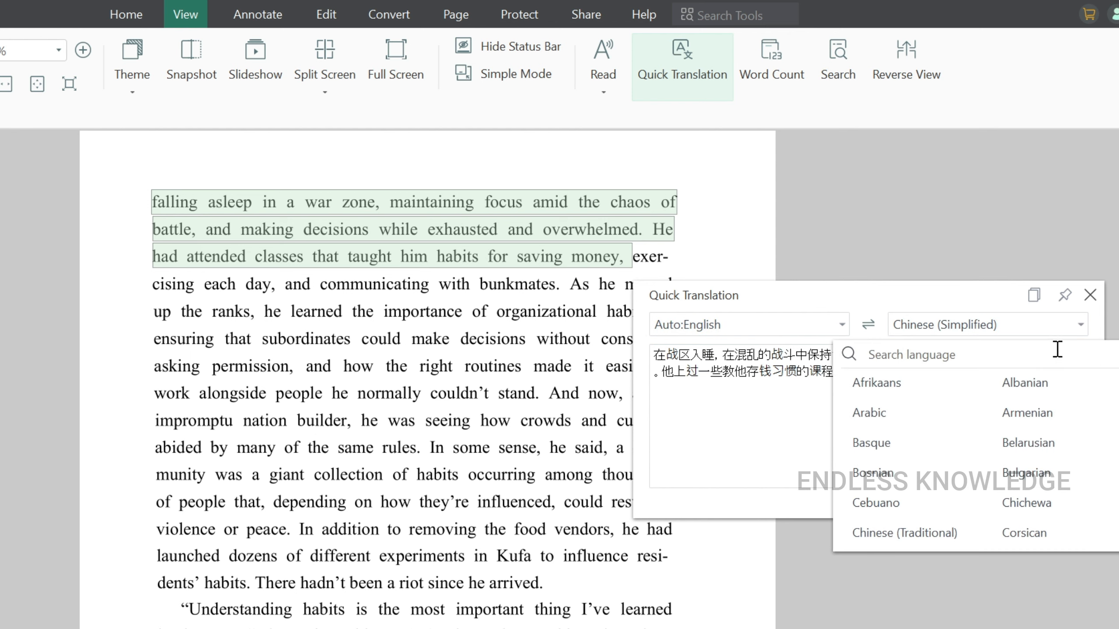
left_click(1039, 356)
type("ta")
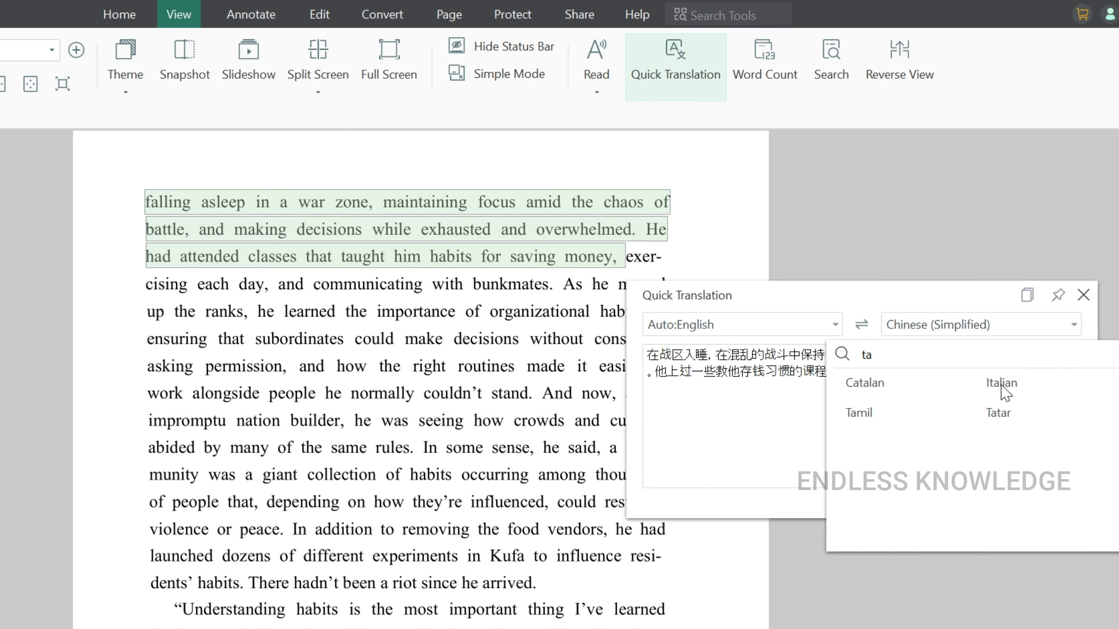
left_click(857, 418)
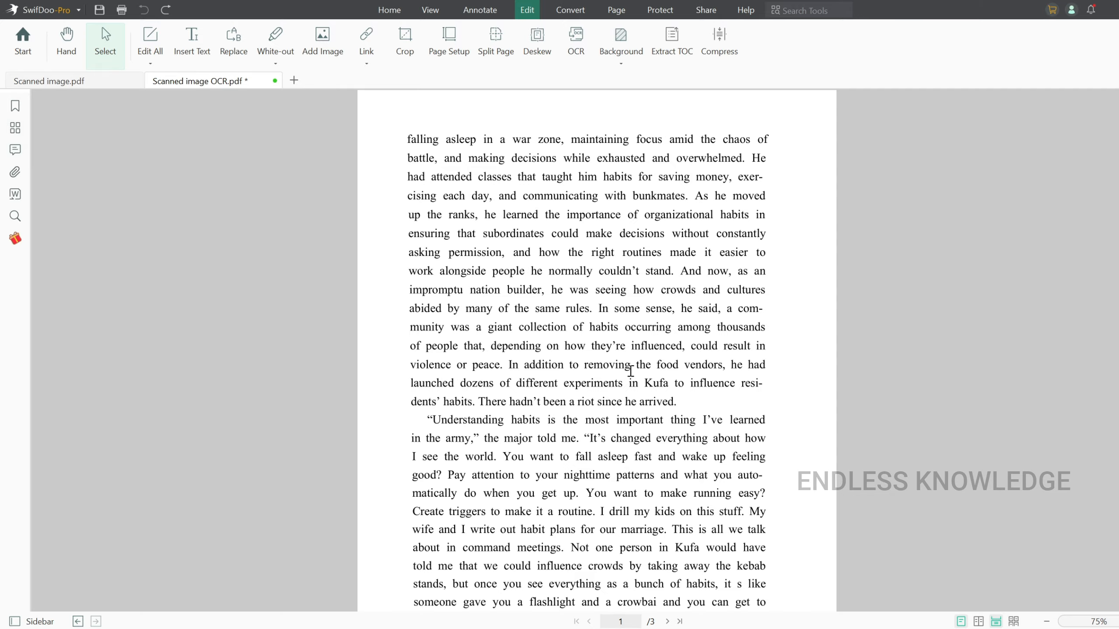
Review the edited pages and save the changes to Scanned image OCR.pdf
scroll(625, 353, "down", 12)
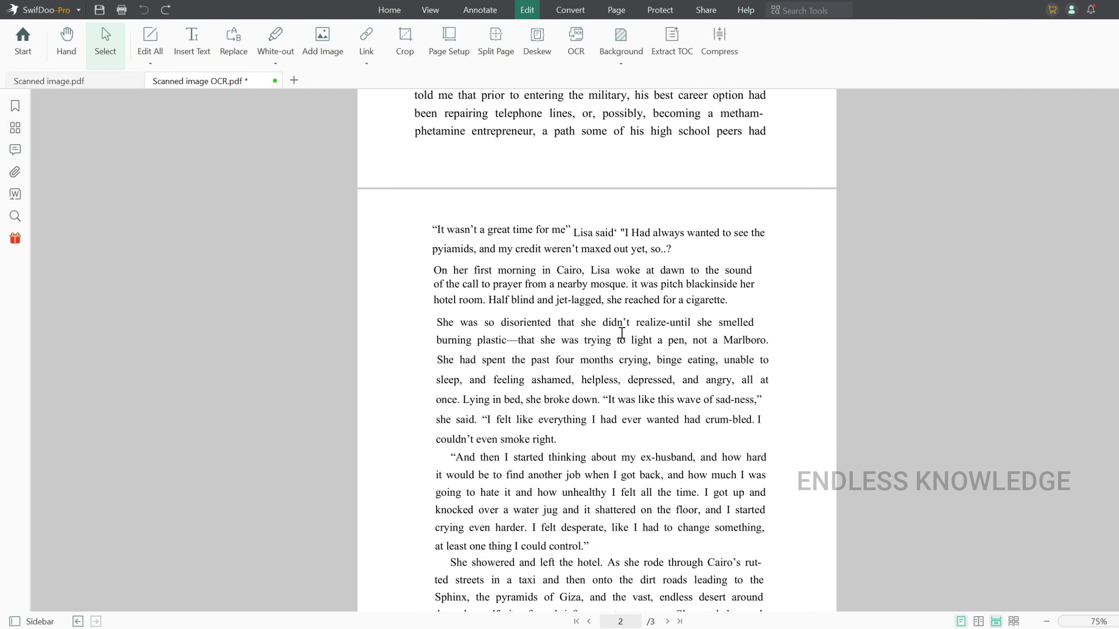
scroll(621, 333, "down", 5)
scroll(622, 334, "up", 15)
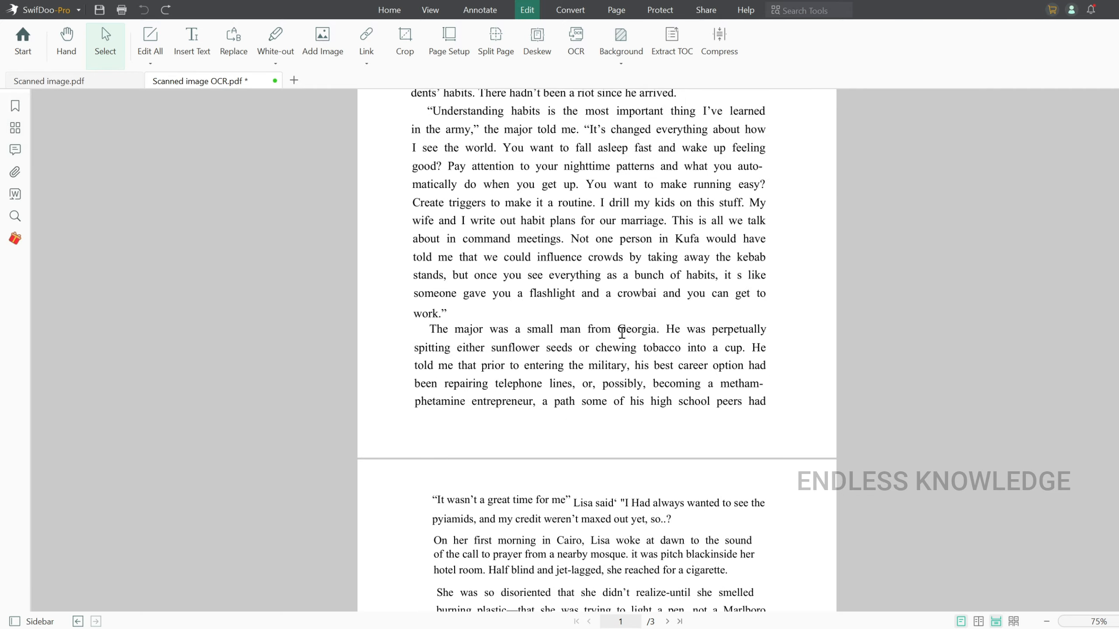
scroll(622, 333, "up", 1)
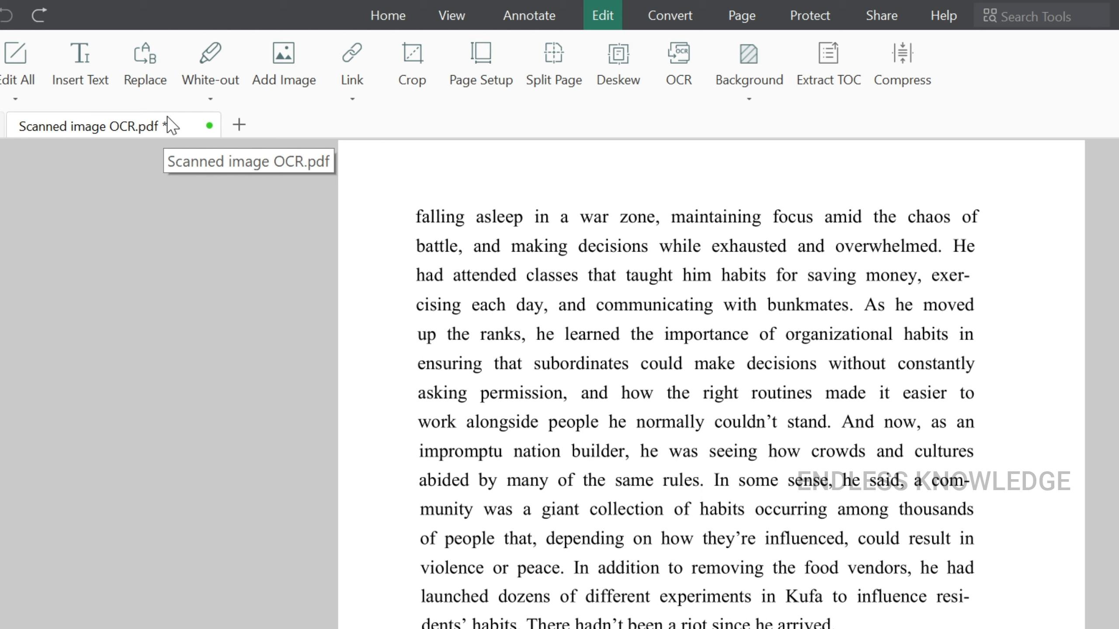
key("ctrl+s")
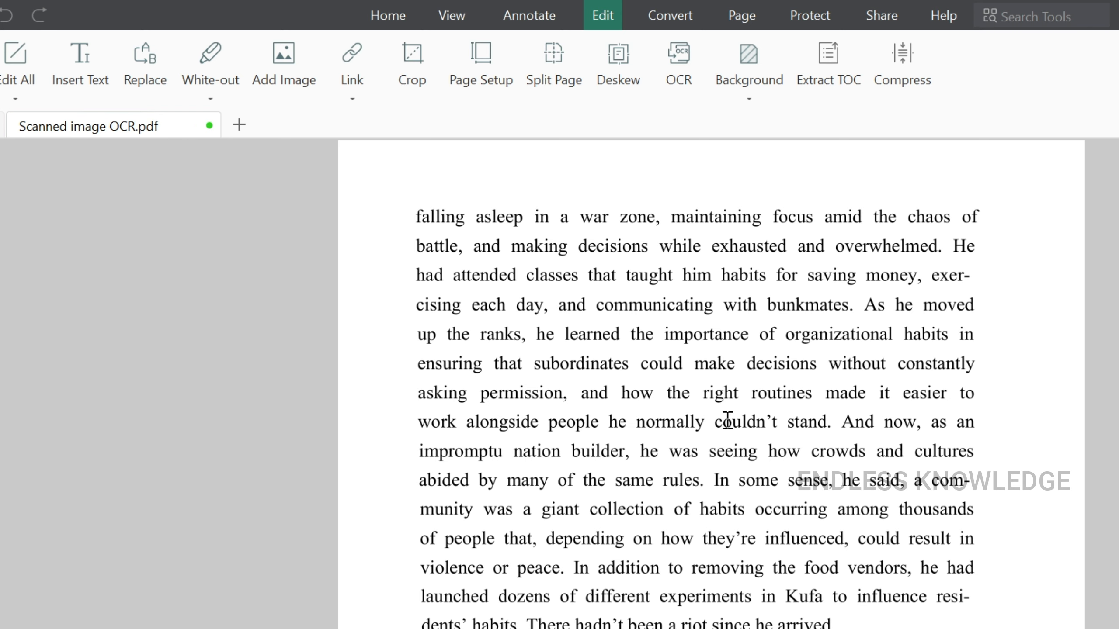
Examine the additional formats offered for converting from PDF and to PDF
left_click(671, 9)
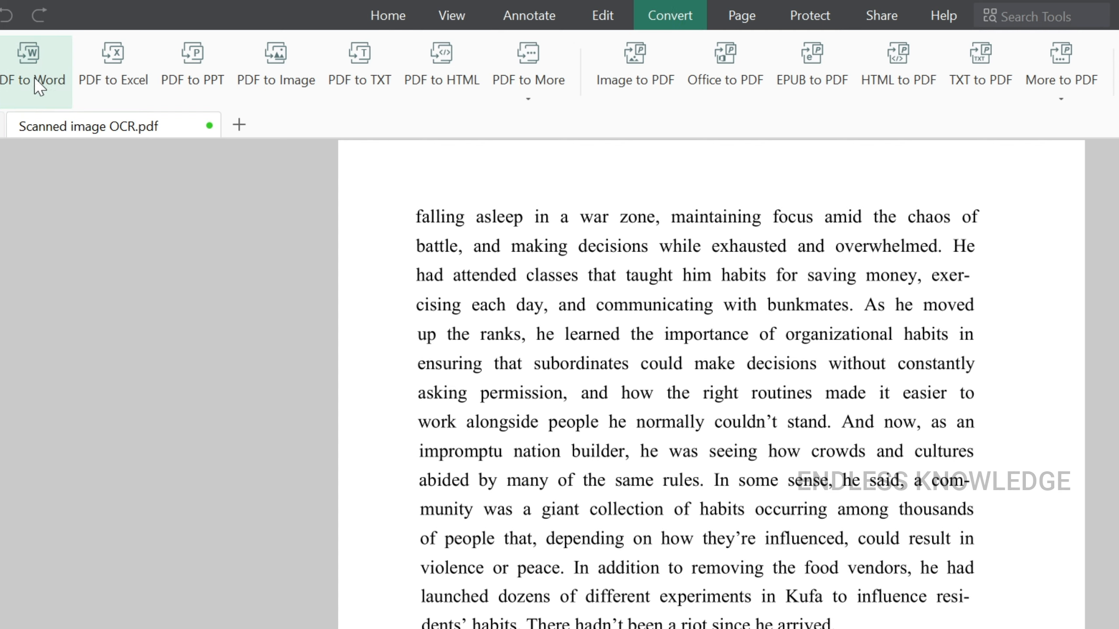
left_click(534, 76)
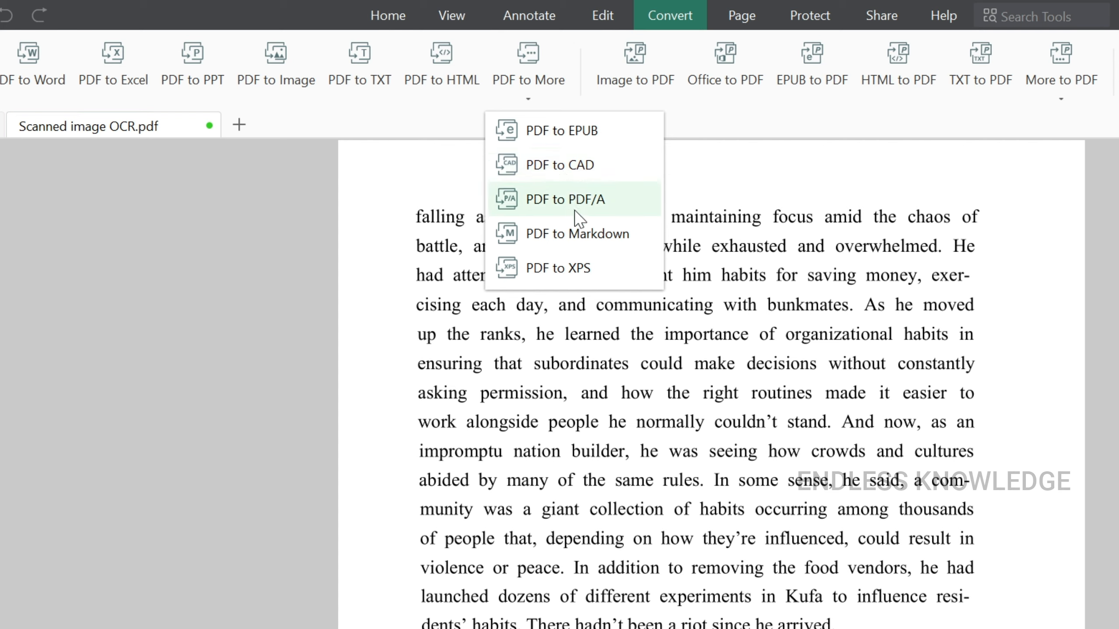
left_click(723, 123)
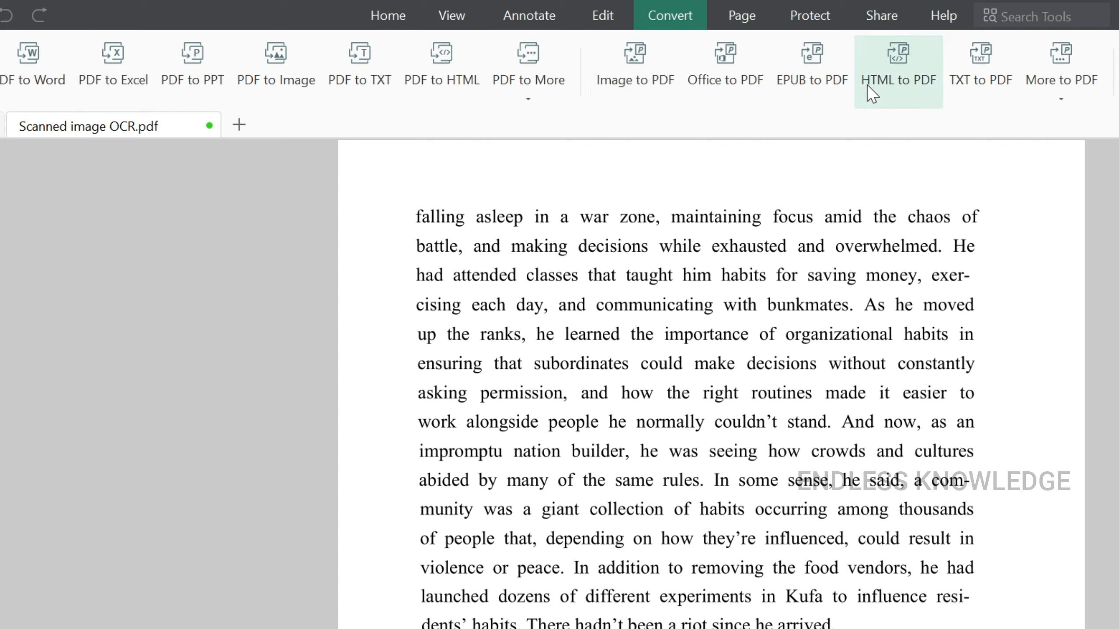
left_click(1070, 104)
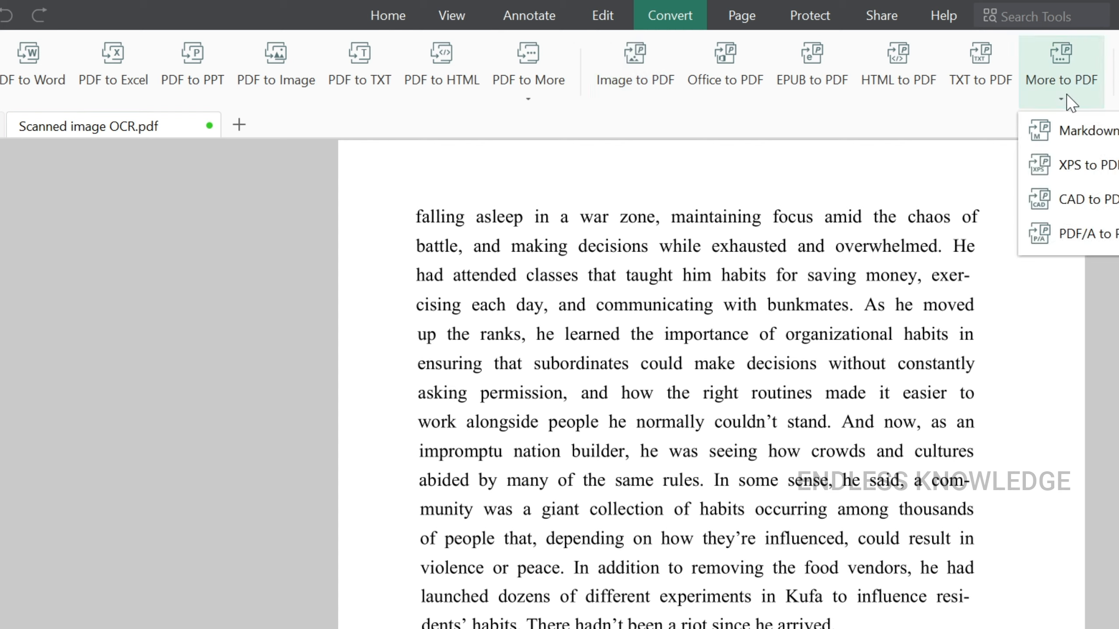
left_click(906, 124)
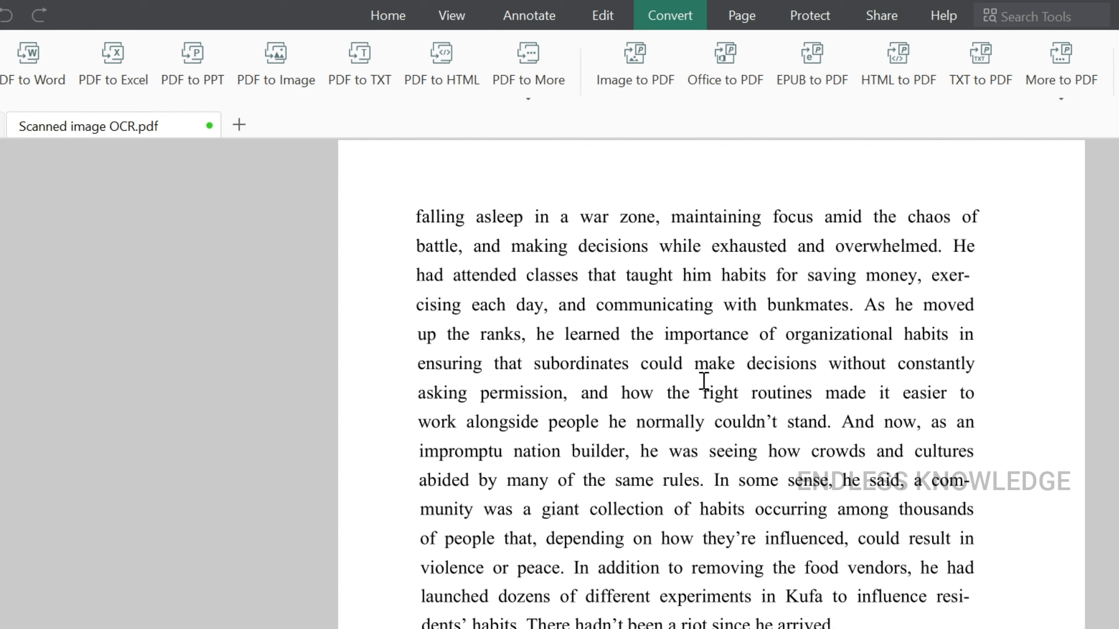
Set up a PDF to Word conversion of Scanned image OCR.pdf, keeping Word(.docx) as the output format
left_click(26, 66)
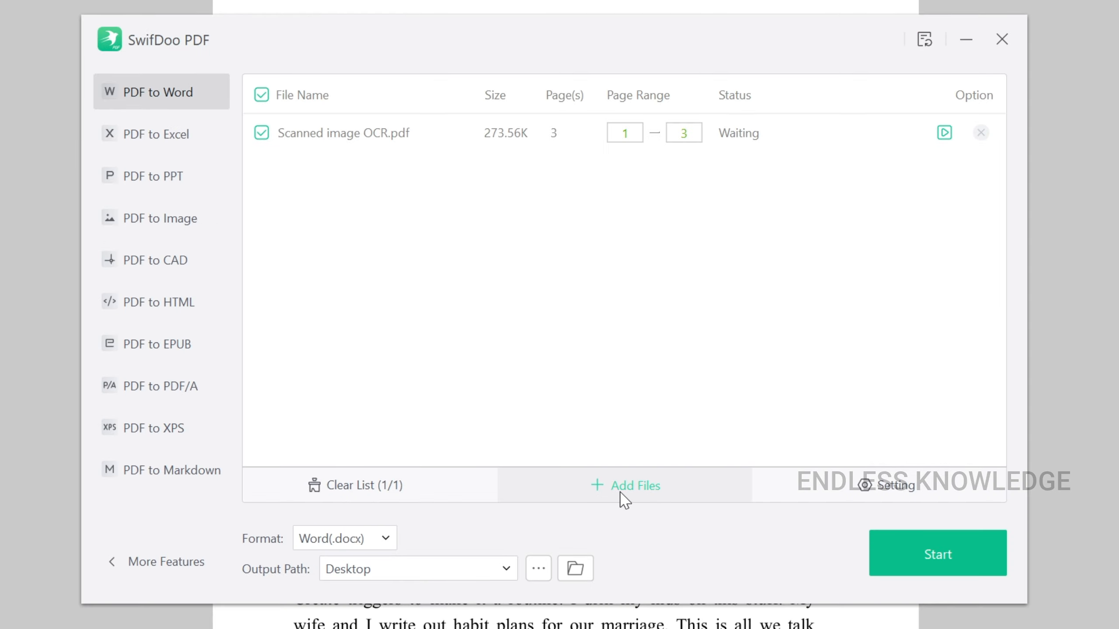
left_click(385, 540)
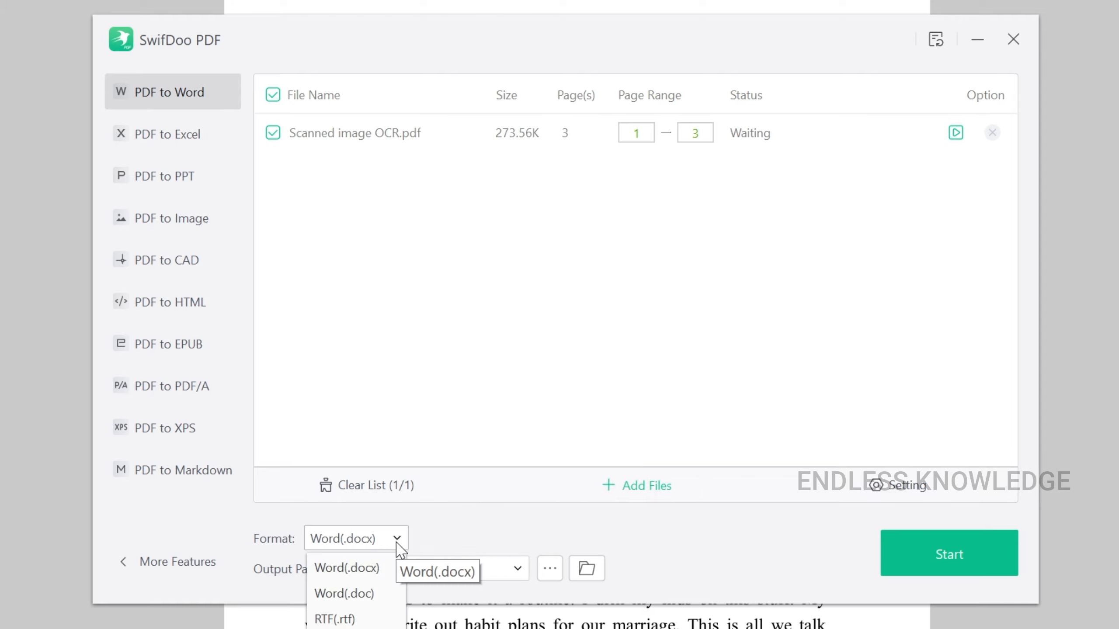
left_click(397, 543)
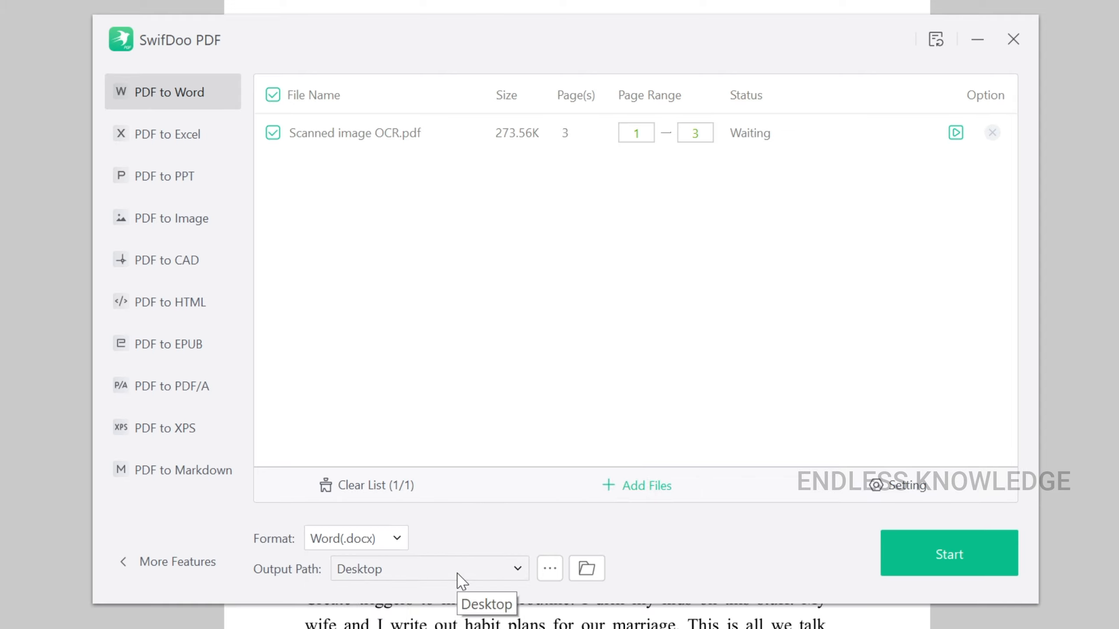